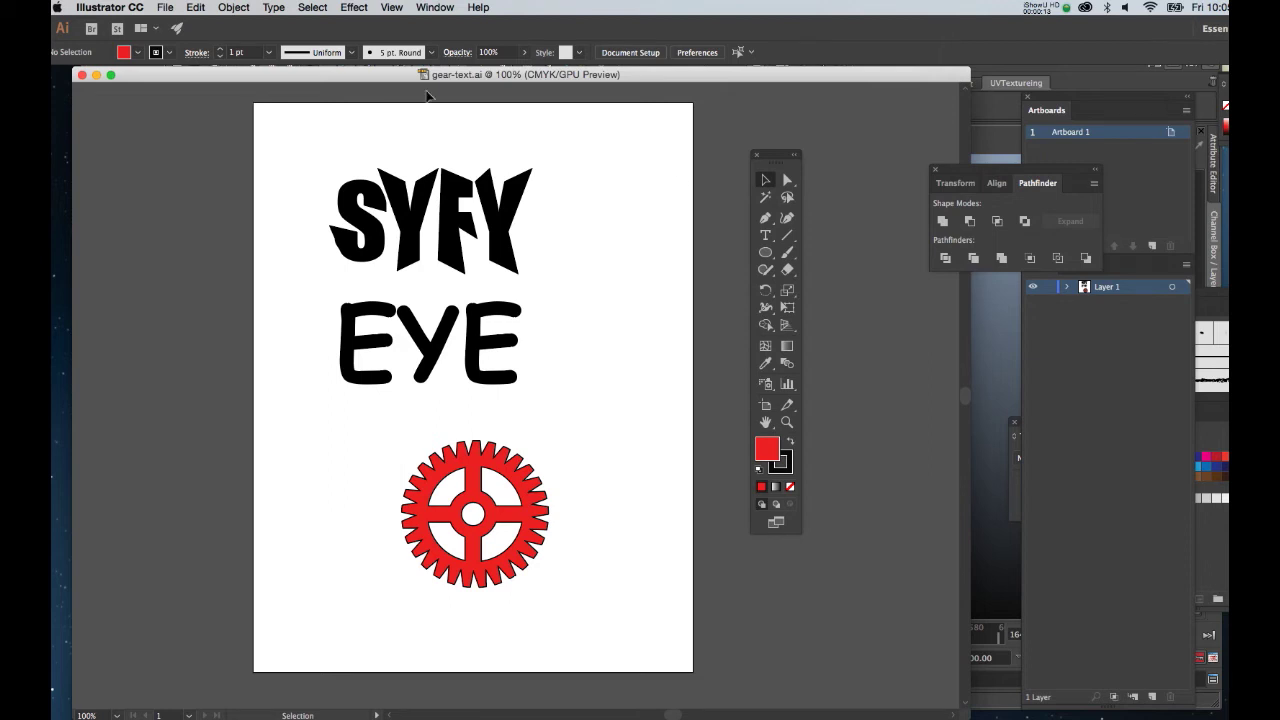
# Step: Select the SYFY EYE lettering group and look through the Object menu without applying anything
pyautogui.moveTo(385, 82); pyautogui.dragTo(387, 82)
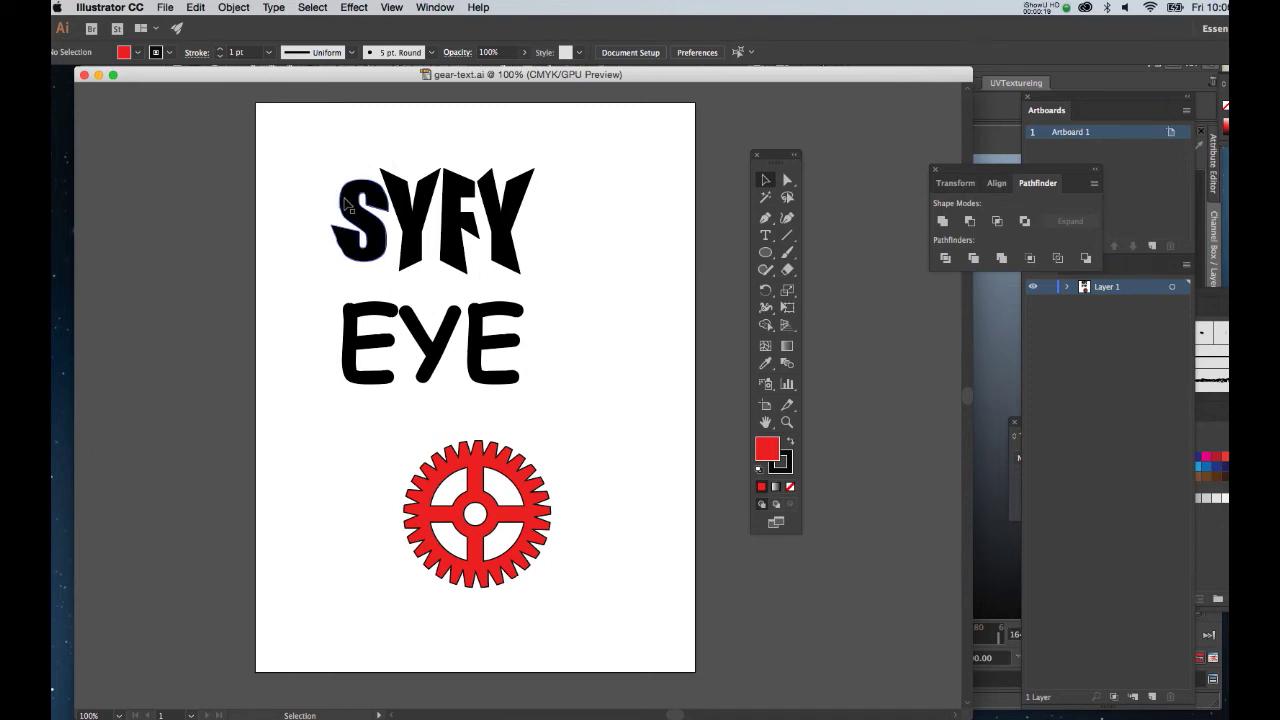
pyautogui.click(345, 205)
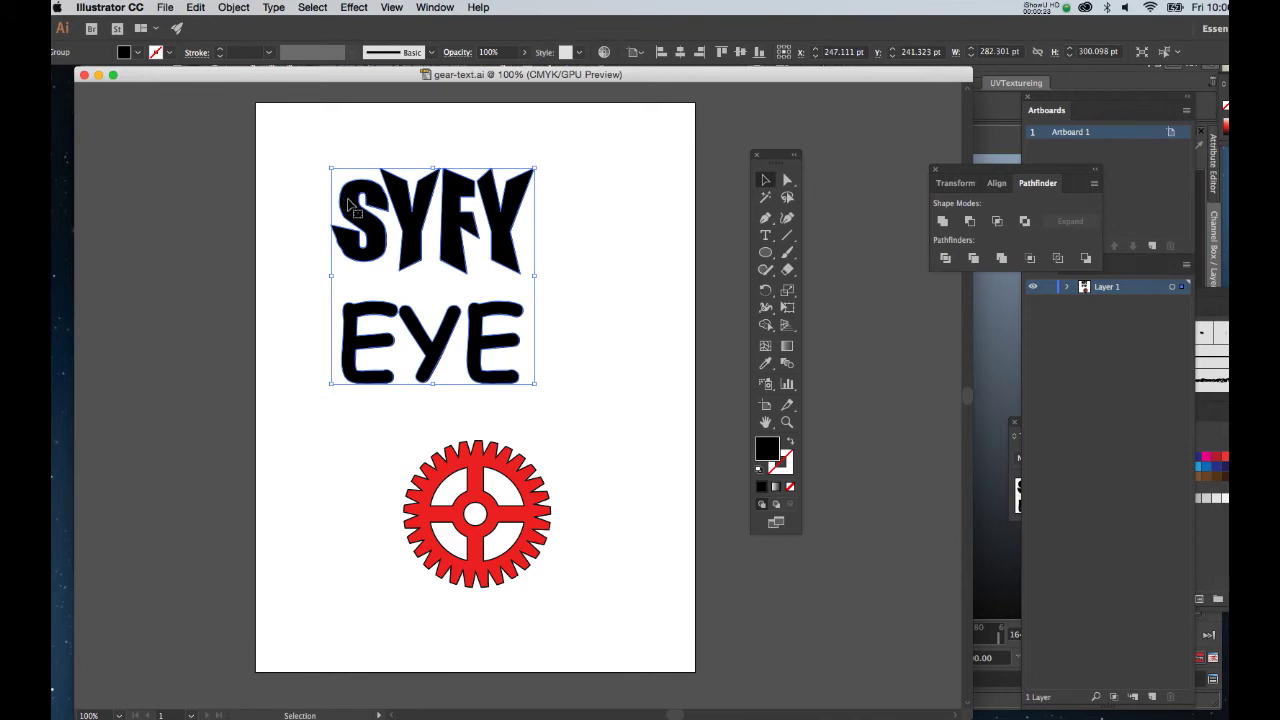
pyautogui.click(236, 8)
pyautogui.moveTo(238, 88)
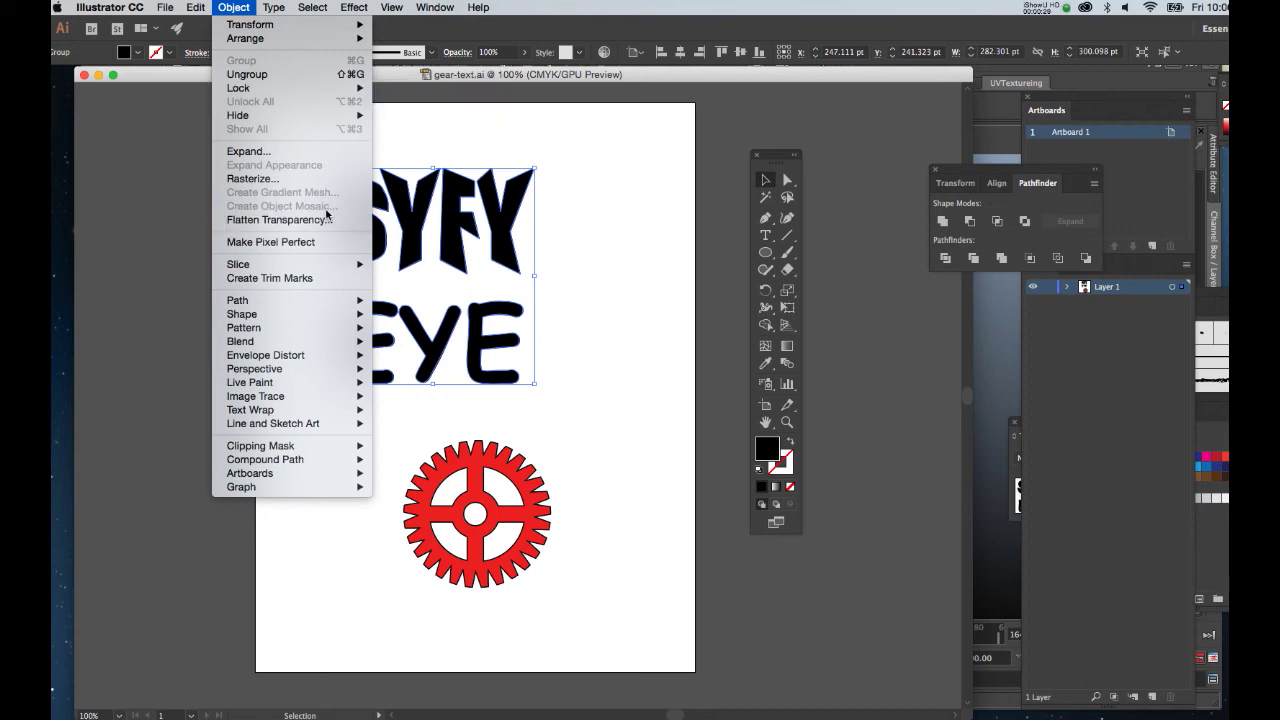
pyautogui.click(571, 177)
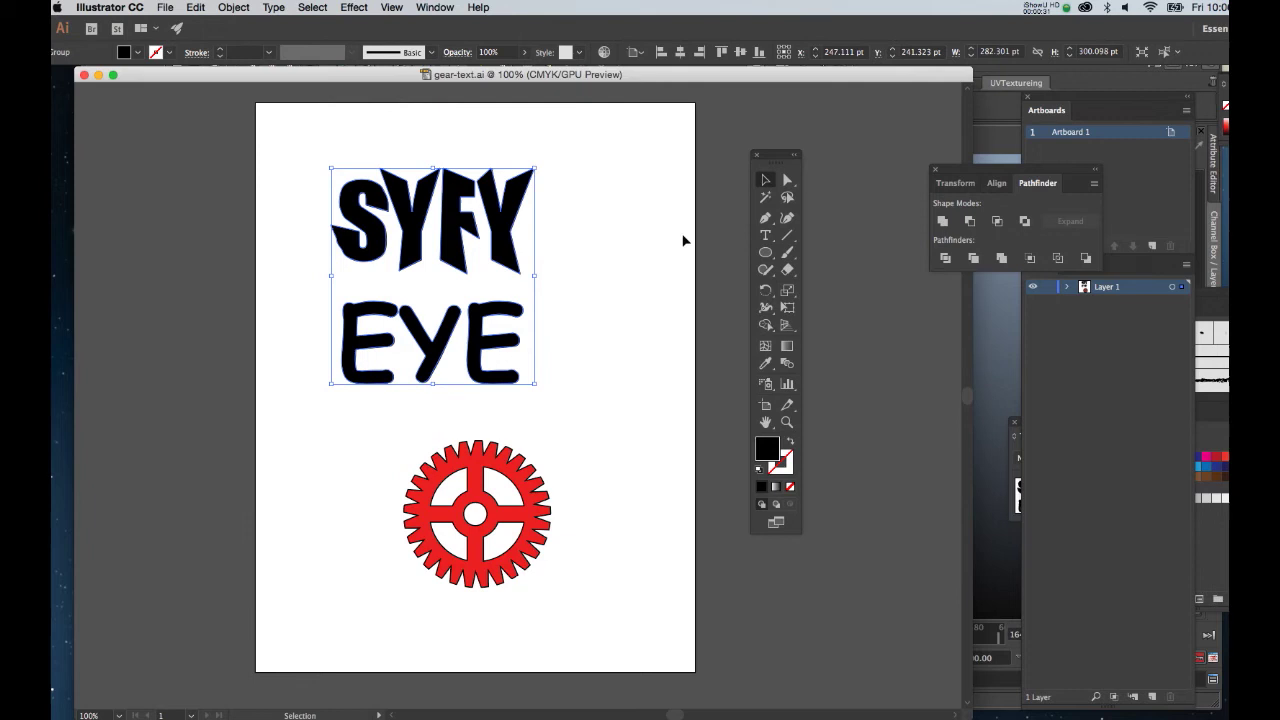
# Step: Add a Lorem ipsum placeholder text line, shrink it, and move it above SYFY
pyautogui.click(765, 235)
pyautogui.click(603, 231)
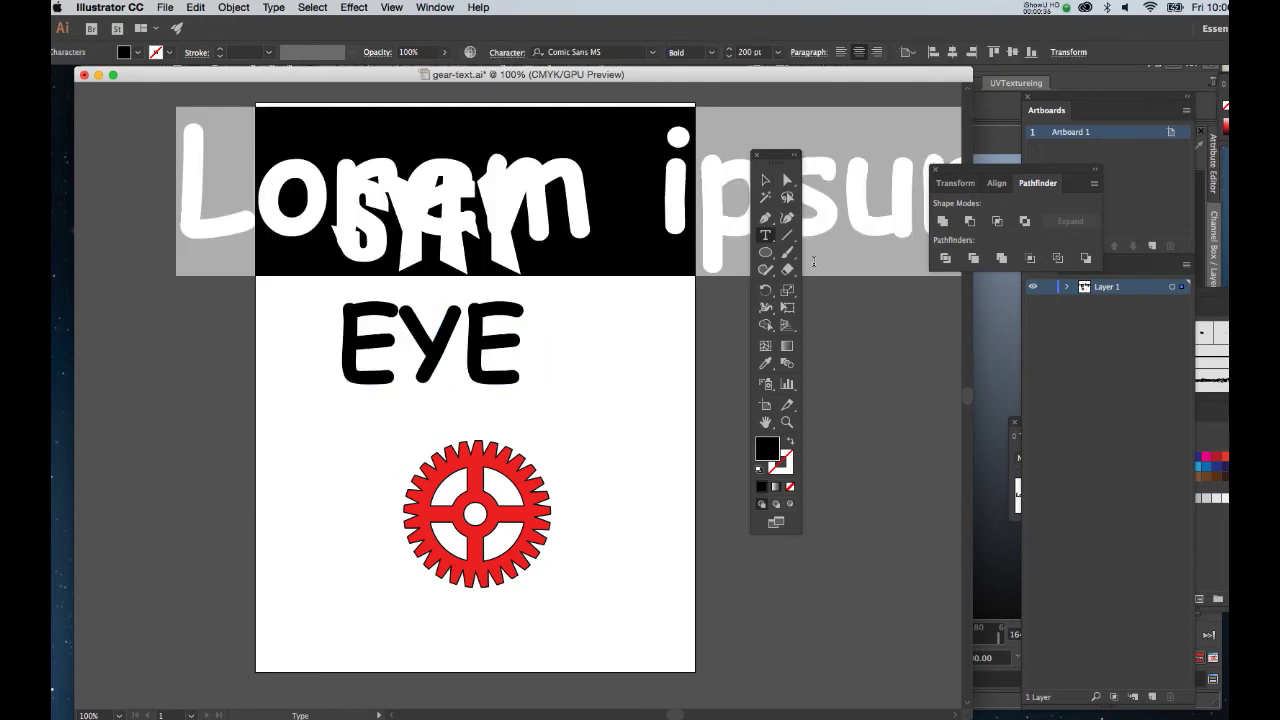
pyautogui.click(763, 182)
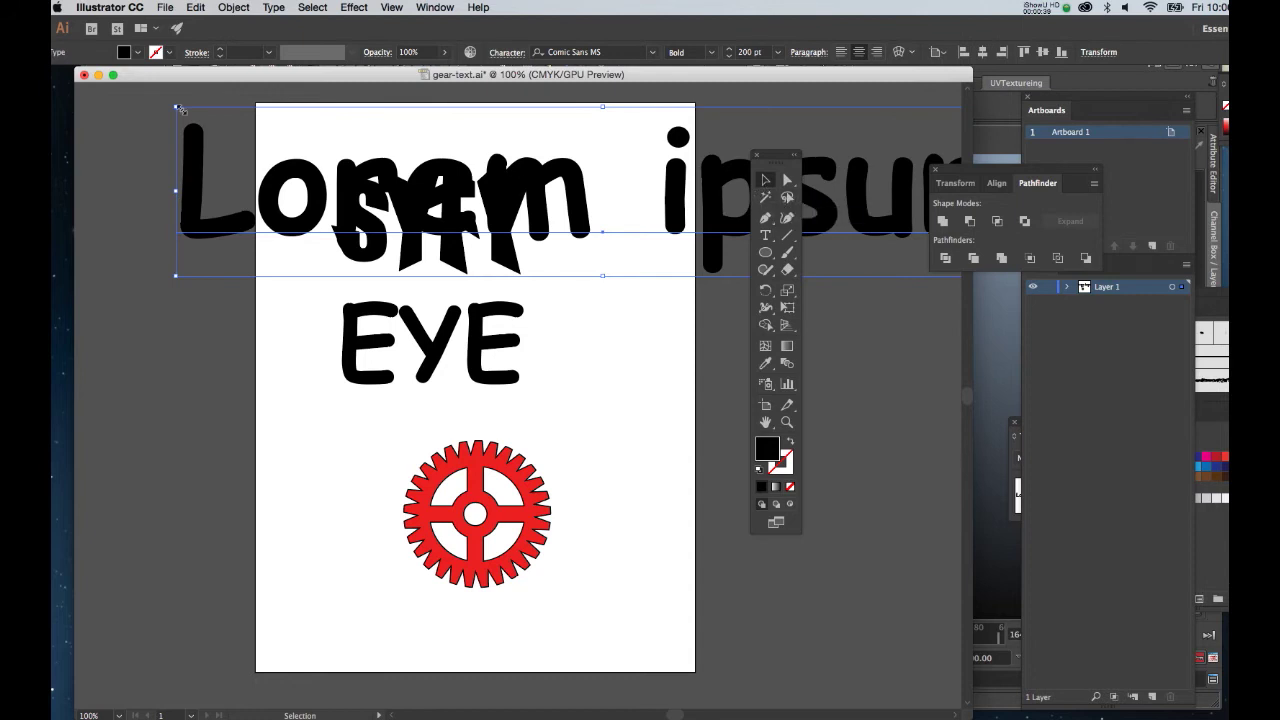
pyautogui.moveTo(178, 107); pyautogui.dragTo(594, 230)
pyautogui.moveTo(865, 253)
pyautogui.mouseDown()
pyautogui.moveTo(612, 365)
pyautogui.moveTo(459, 149)
pyautogui.mouseUp()
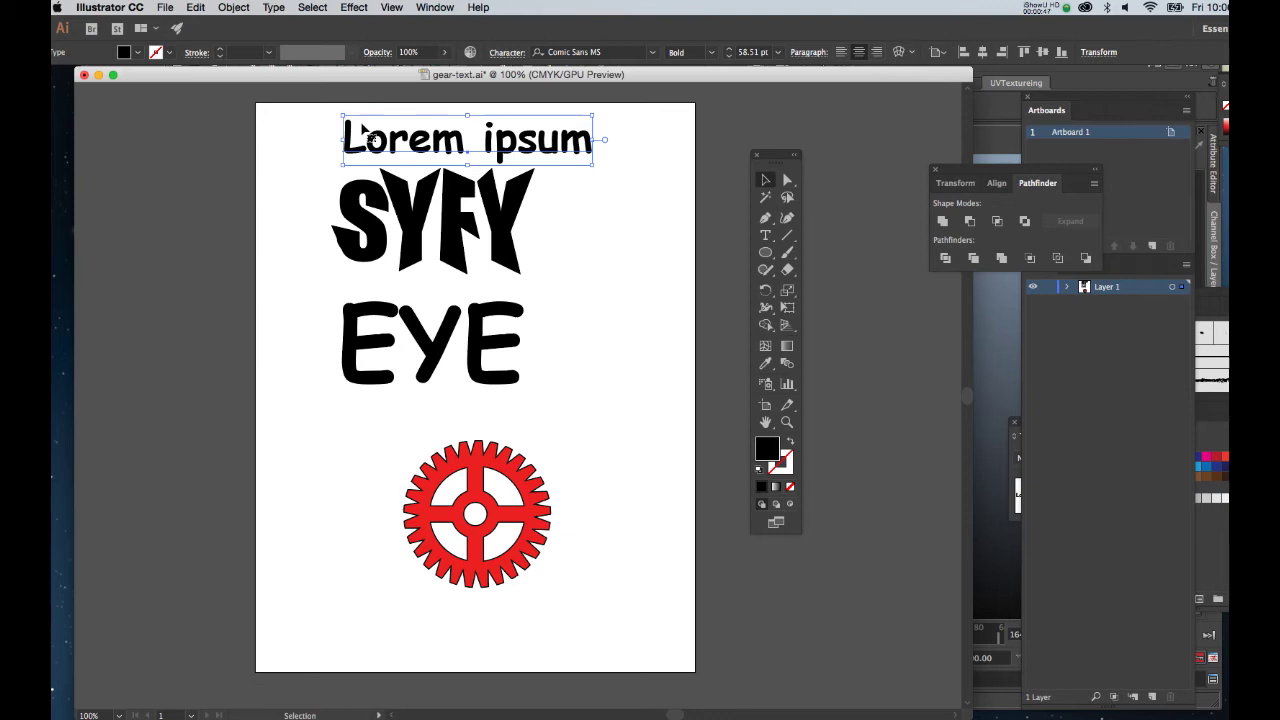
pyautogui.click(273, 9)
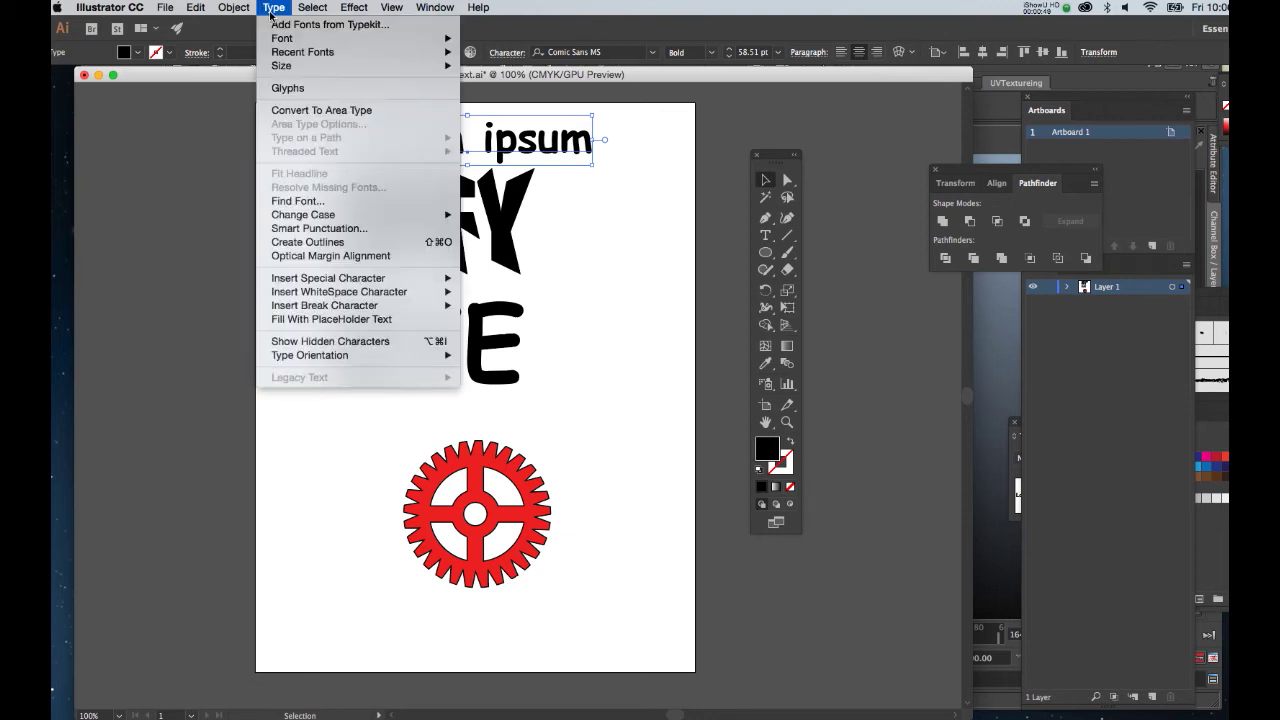
# Step: Convert the Lorem ipsum text to outline shapes
pyautogui.click(320, 242)
pyautogui.click(316, 177)
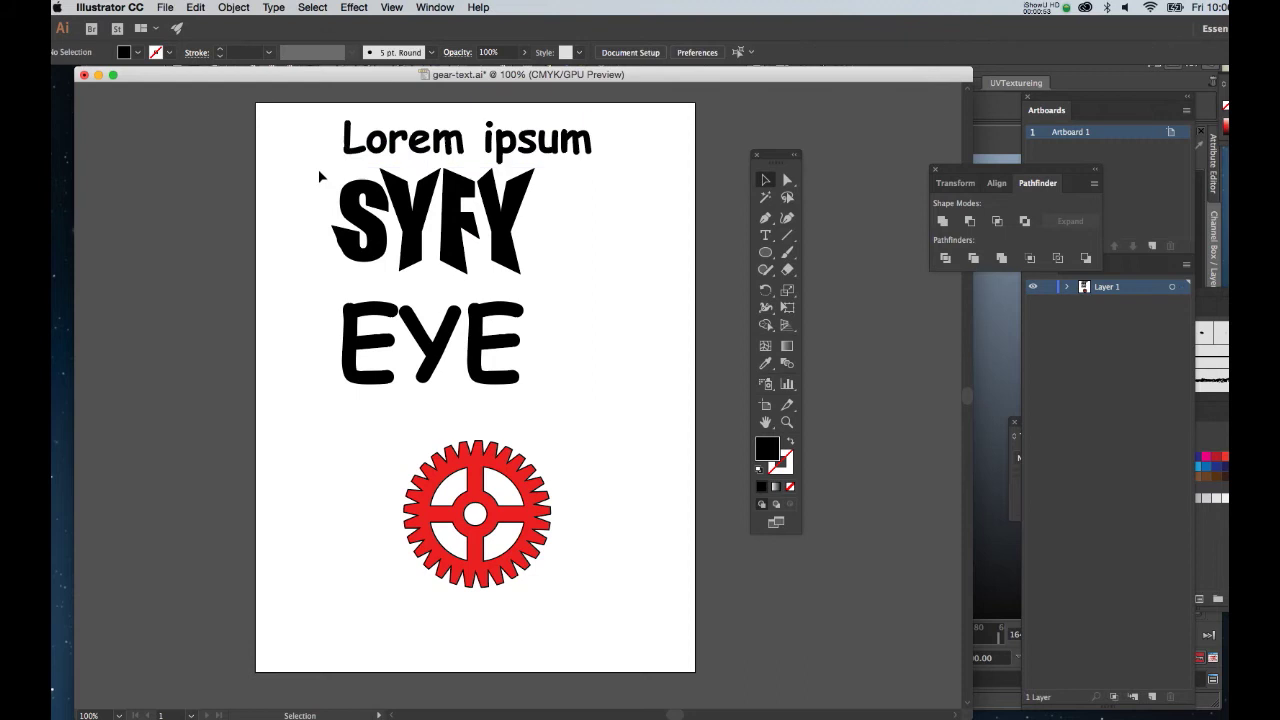
pyautogui.click(361, 150)
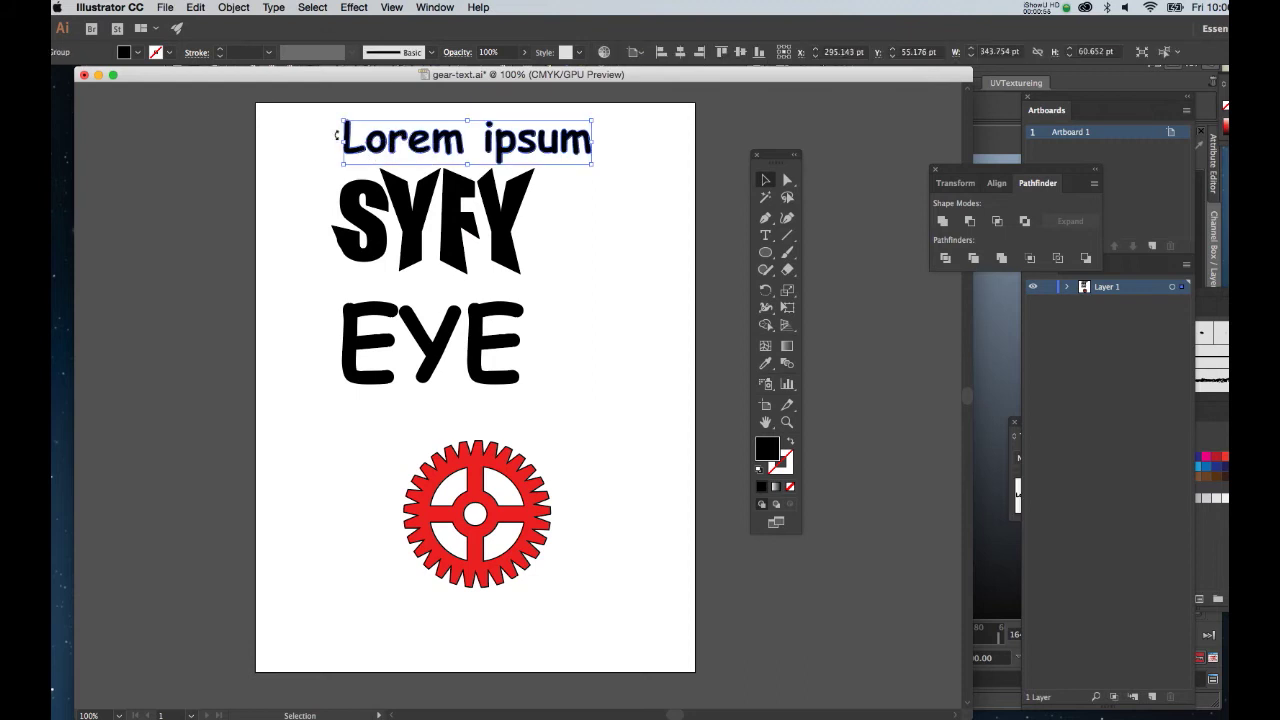
pyautogui.click(336, 134)
# Step: Marquee-select all Lorem ipsum anchor points with Direct Selection and collapse them flat
pyautogui.press('a')
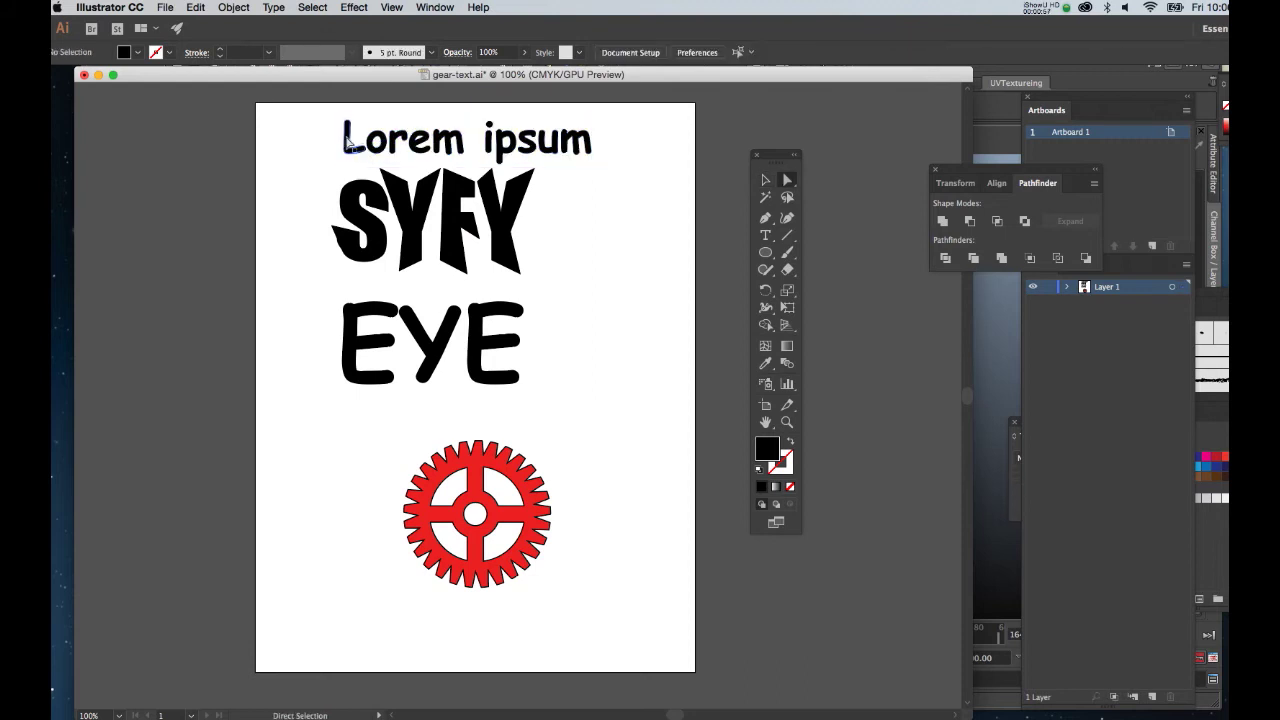
pyautogui.click(349, 140)
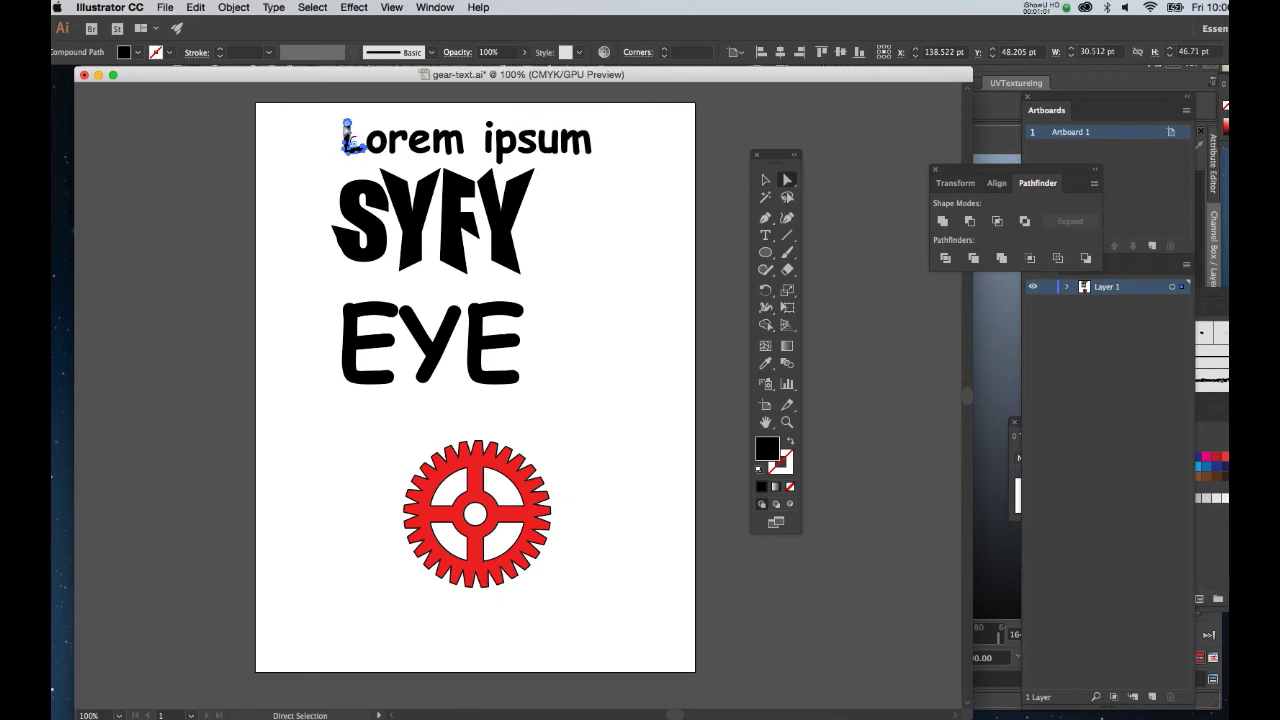
pyautogui.moveTo(317, 117)
pyautogui.mouseDown()
pyautogui.moveTo(633, 158)
pyautogui.moveTo(381, 157)
pyautogui.moveTo(326, 173)
pyautogui.mouseUp()
pyautogui.press('super+alt+j')
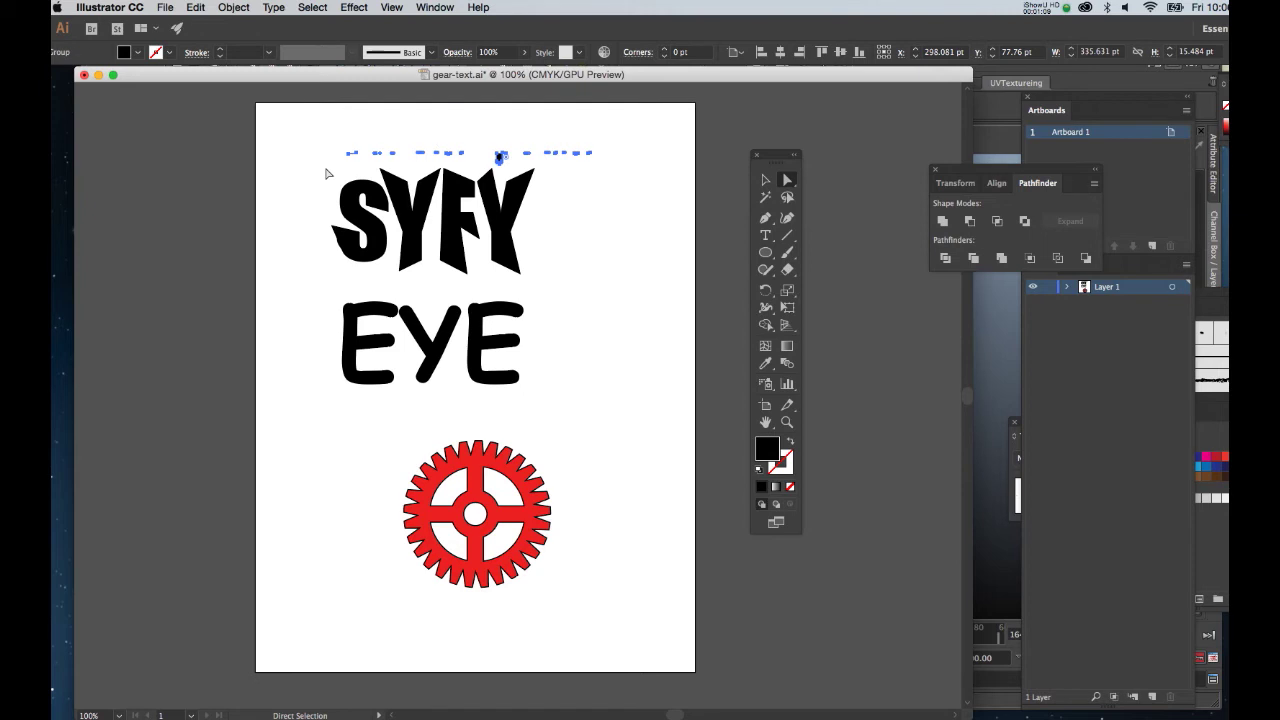
# Step: Delete the flattened Lorem ipsum points, leaving only SYFY EYE and the gear
pyautogui.press('Delete')
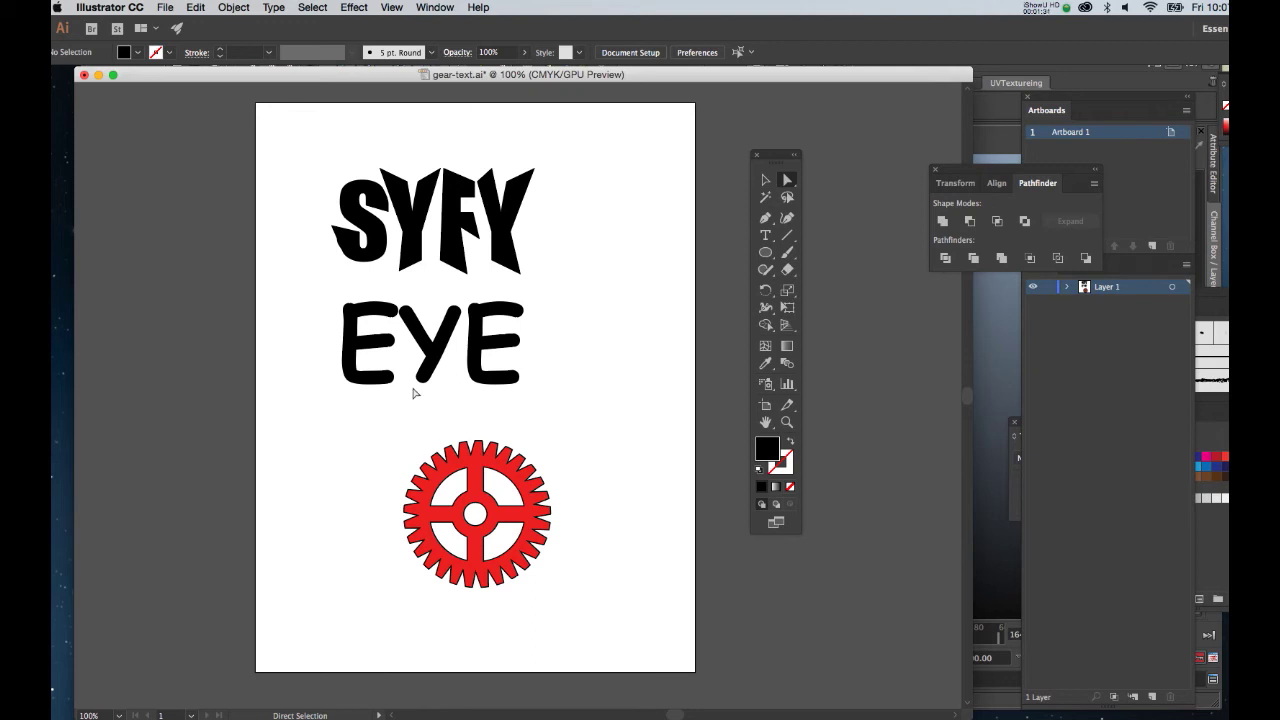
# Step: Save the artwork under the new name gear_text.ai
pyautogui.click(164, 8)
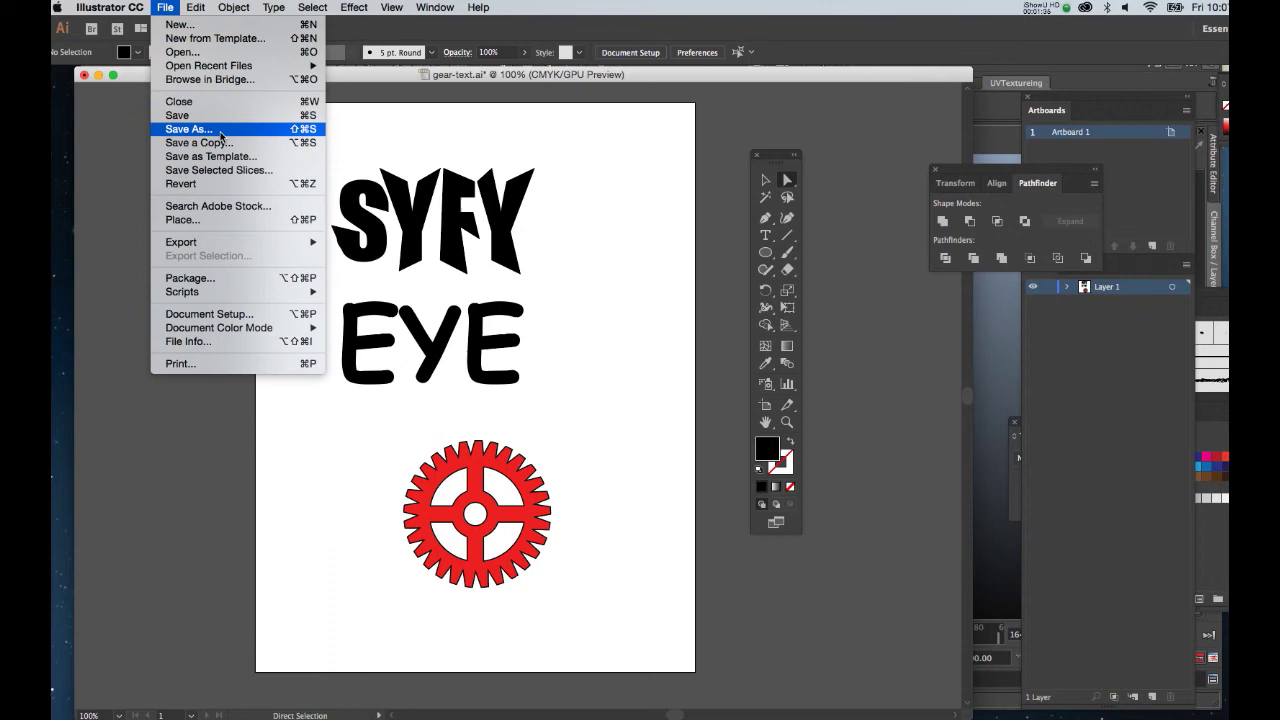
pyautogui.click(220, 129)
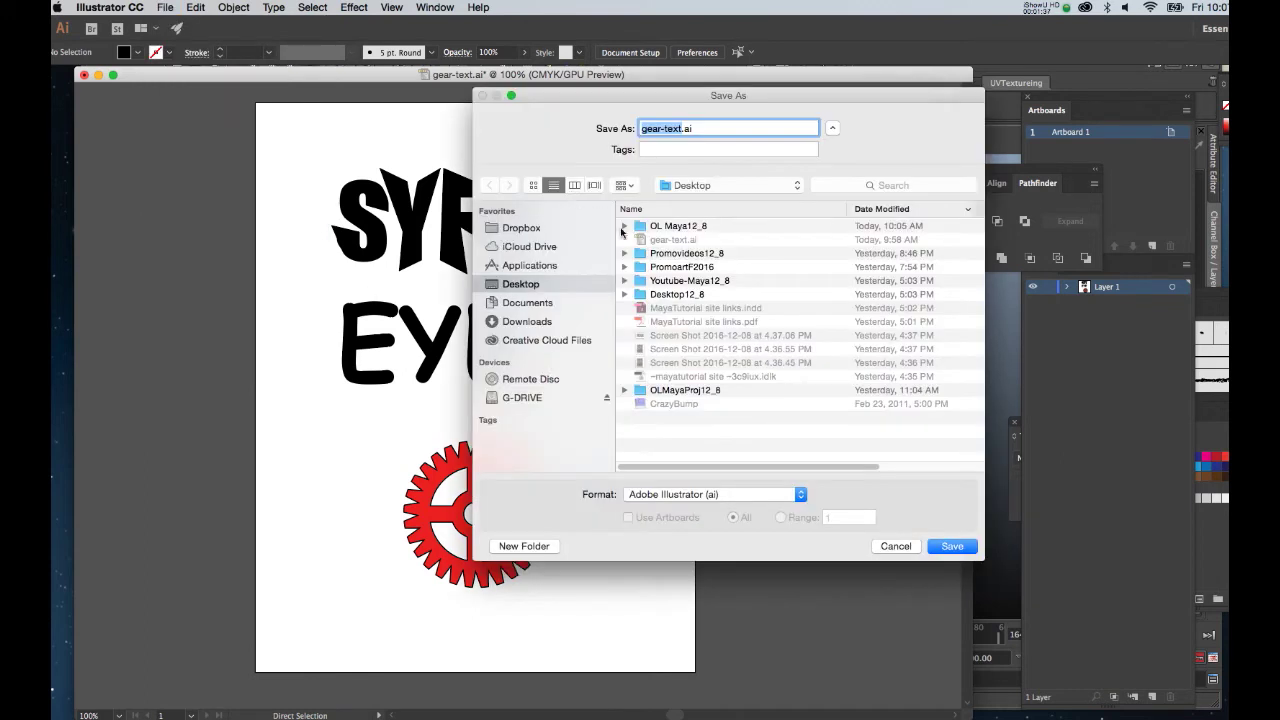
pyautogui.click(665, 130)
pyautogui.press('BackSpace')
pyautogui.write('_')
pyautogui.click(952, 546)
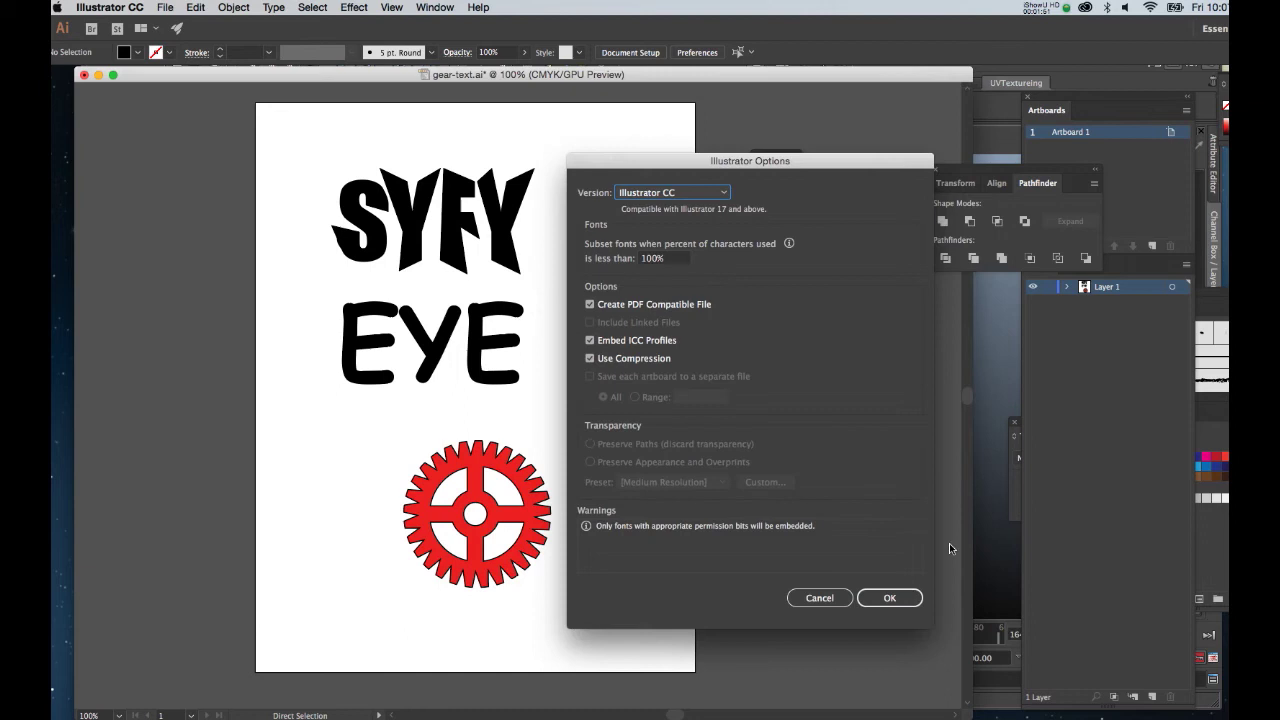
# Step: Choose the legacy Illustrator 8 version and accept the older-format warning
pyautogui.click(675, 194)
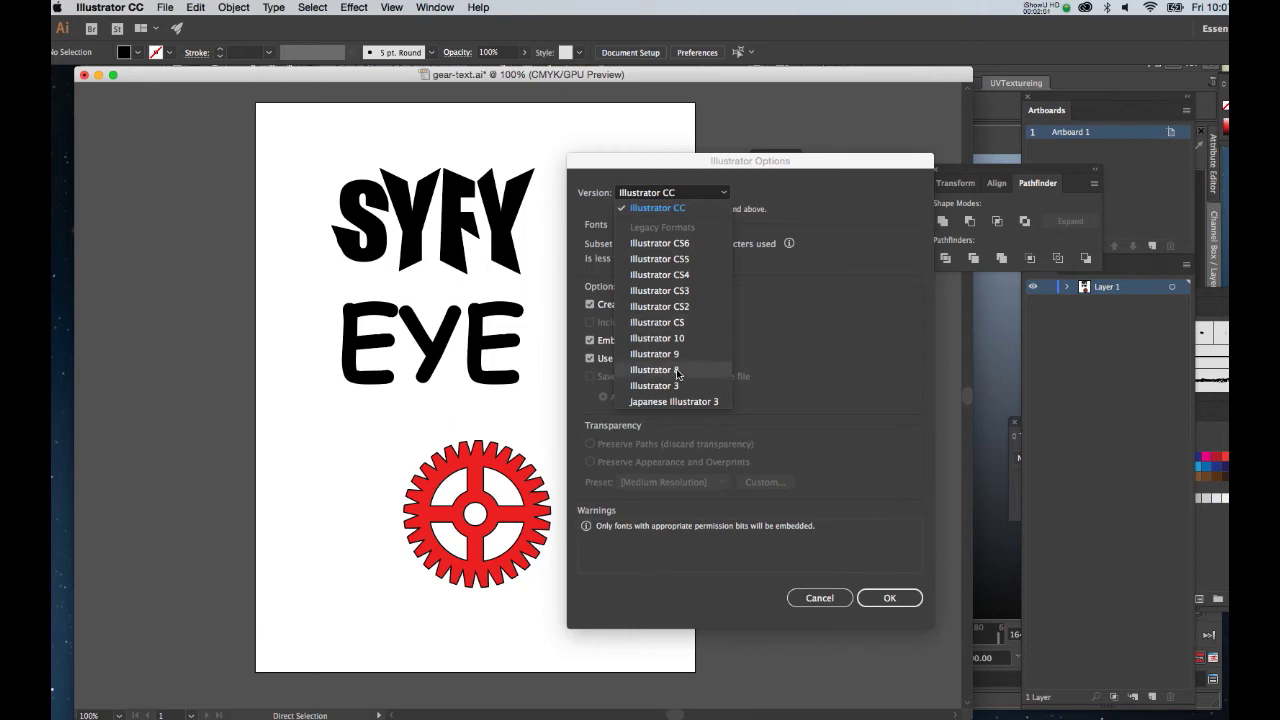
pyautogui.click(677, 370)
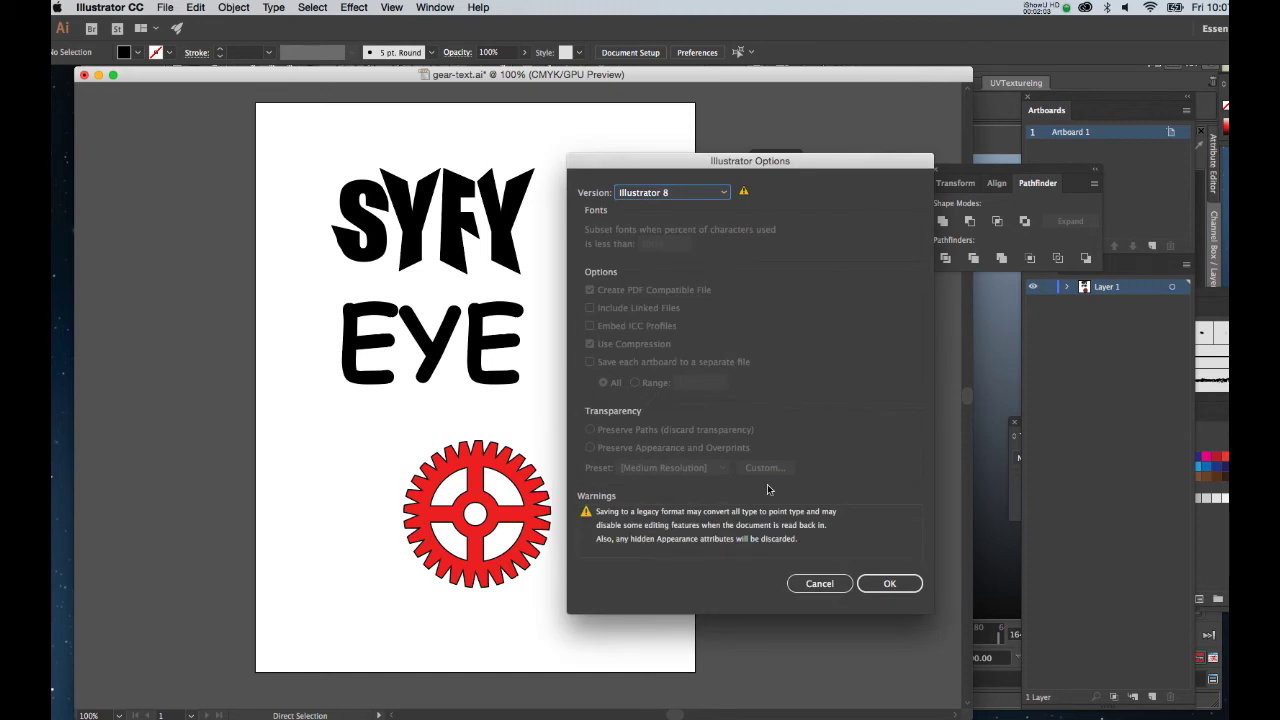
pyautogui.click(889, 583)
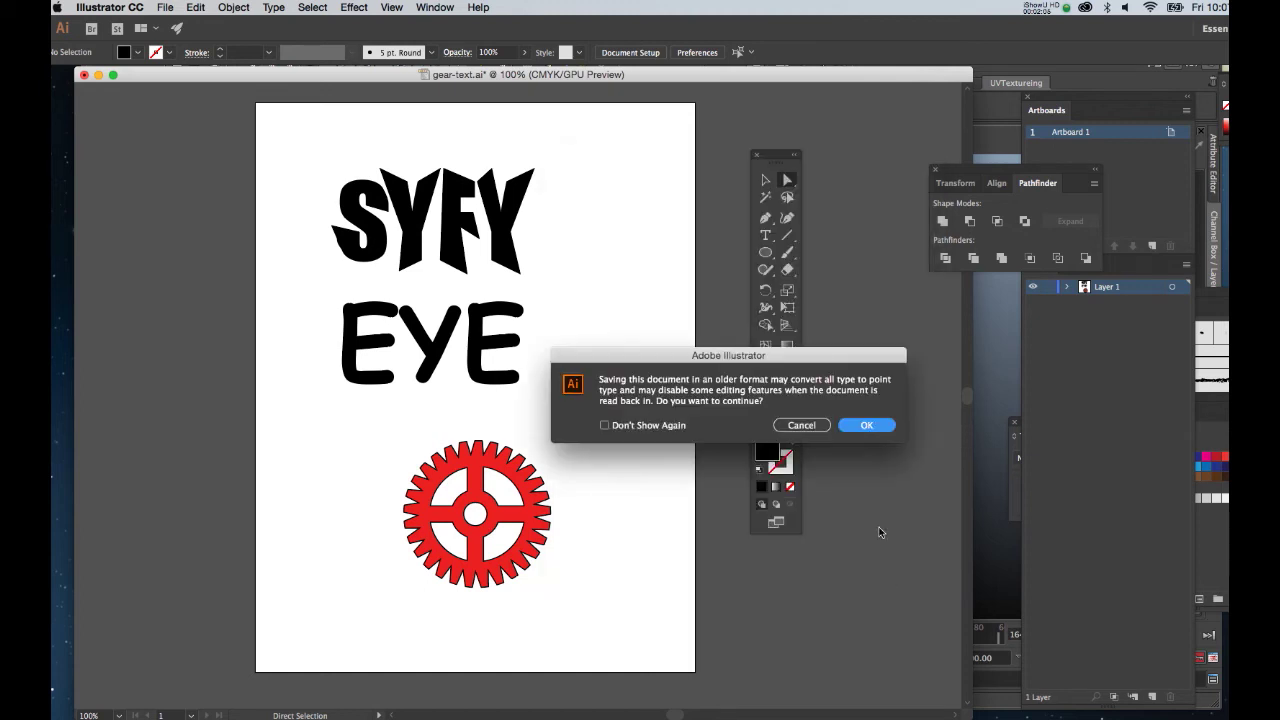
pyautogui.click(867, 425)
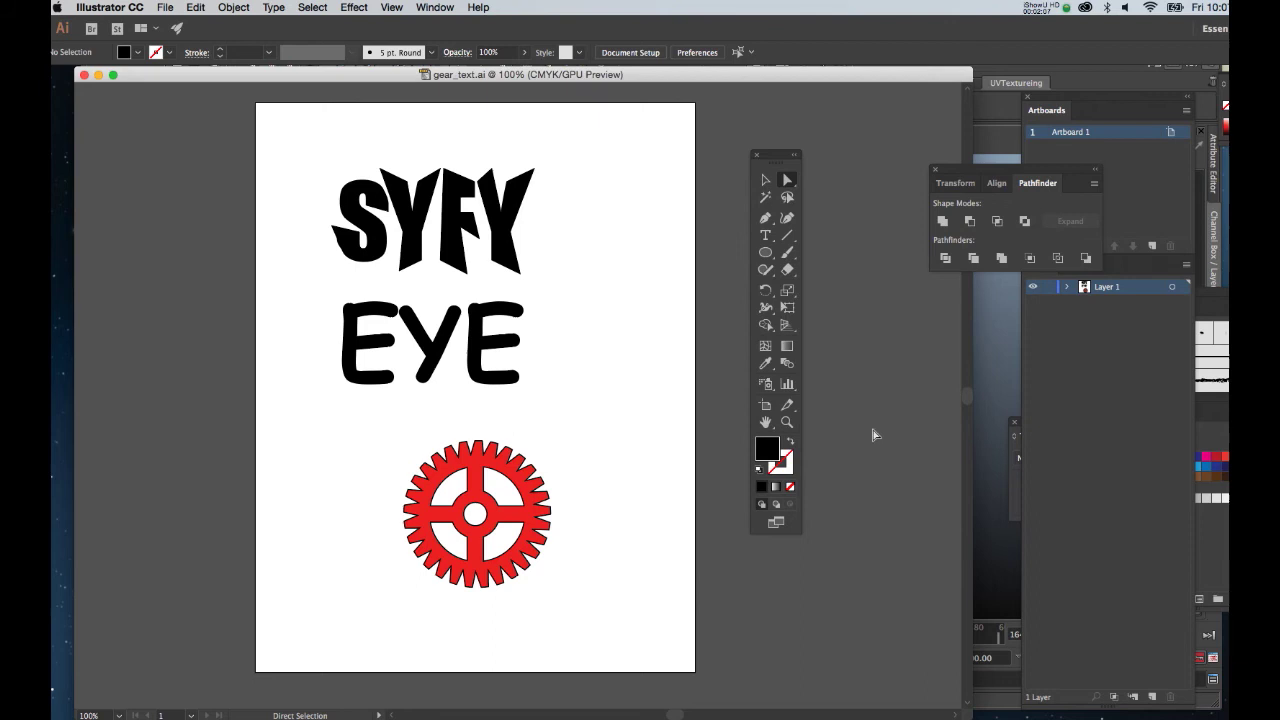
# Step: Switch to Maya and pick gear_text.ai from the Desktop for import
pyautogui.click(984, 367)
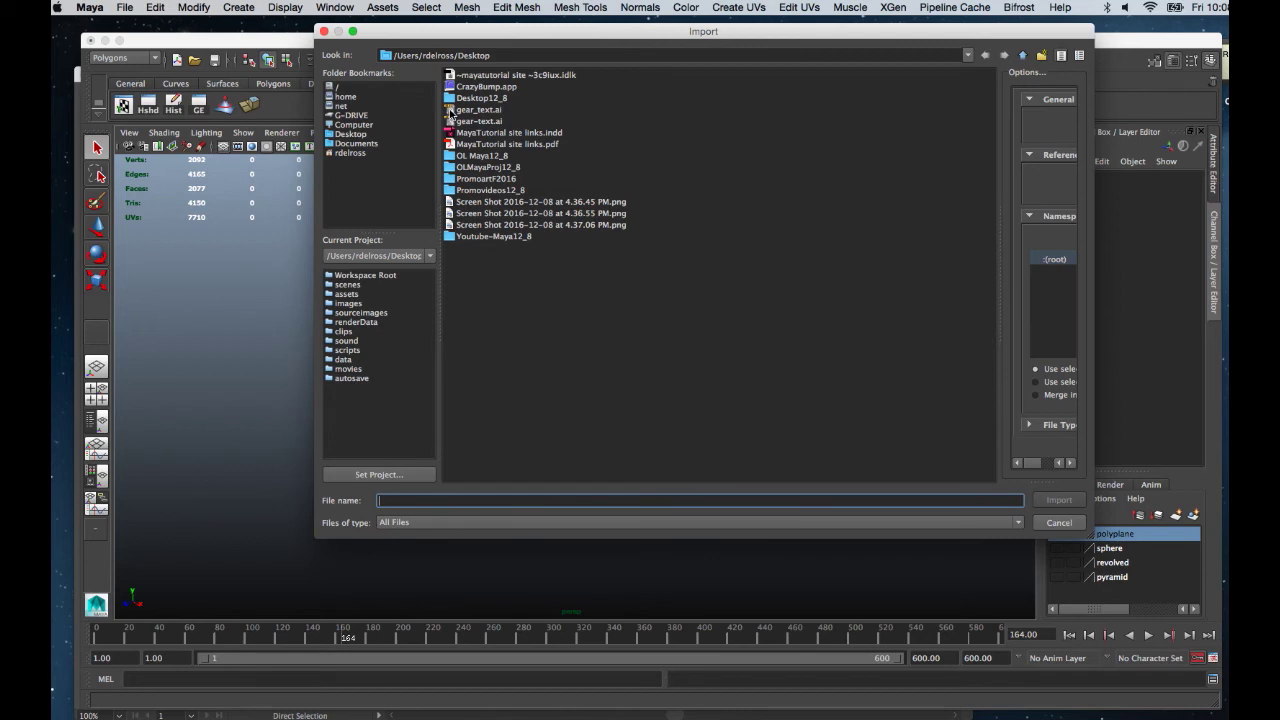
pyautogui.click(455, 110)
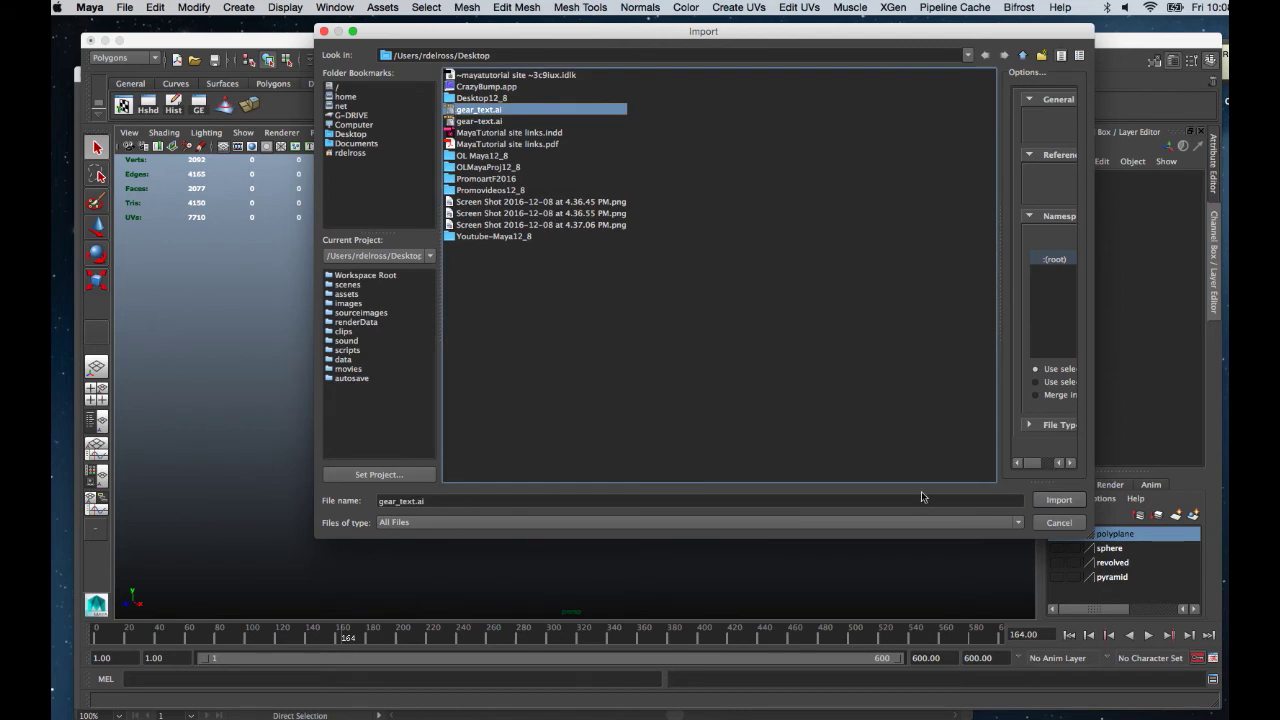
# Step: Import gear_text.ai and frame the imported SYFY EYE and gear curves
pyautogui.click(1056, 503)
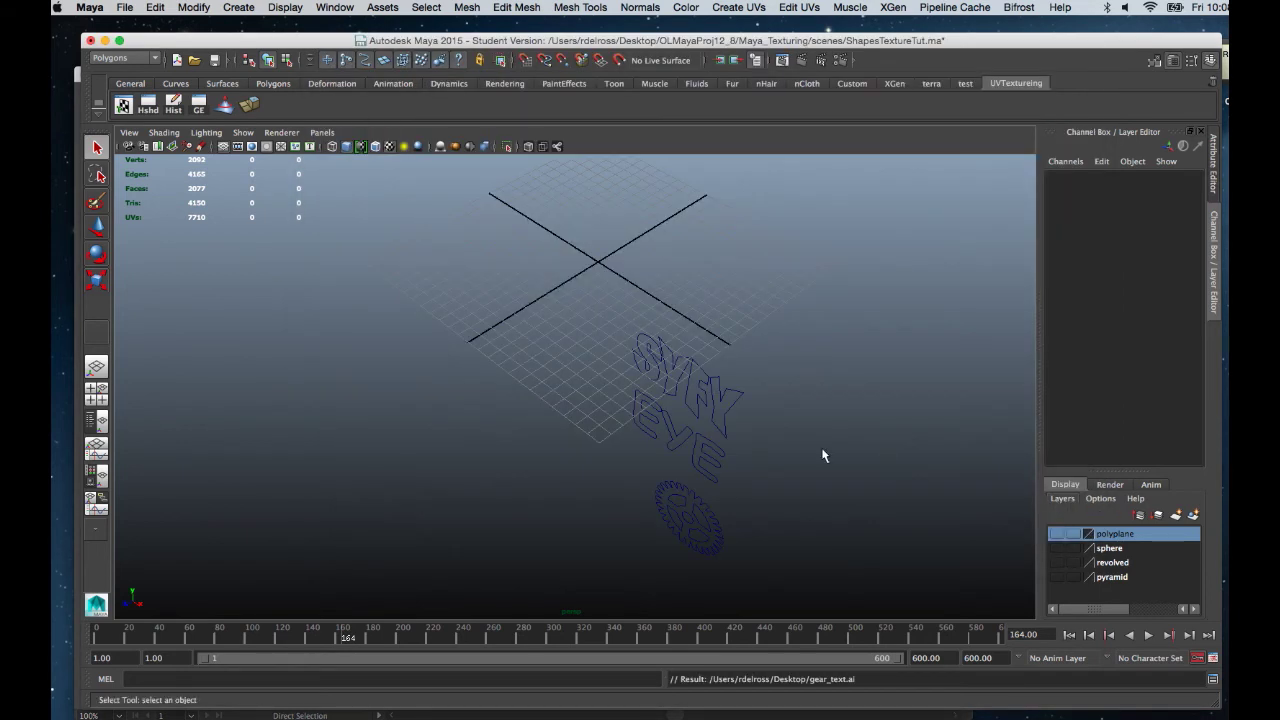
pyautogui.moveTo(805, 446)
pyautogui.keyDown('alt'); pyautogui.mouseDown(button='right')
pyautogui.moveTo(744, 488)
pyautogui.moveTo(672, 360)
pyautogui.mouseUp(button='right'); pyautogui.keyUp('alt')
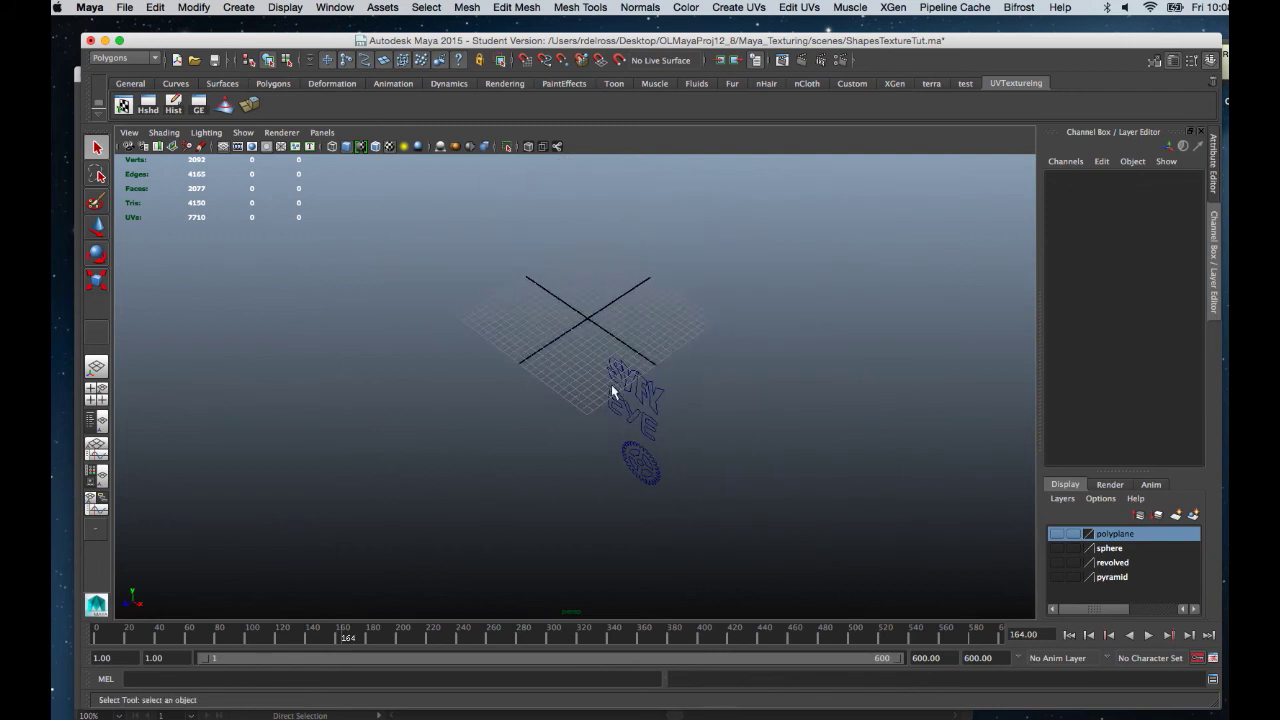
pyautogui.moveTo(611, 384)
pyautogui.keyDown('alt'); pyautogui.mouseDown()
pyautogui.moveTo(711, 357)
pyautogui.moveTo(737, 494)
pyautogui.moveTo(700, 365)
pyautogui.moveTo(714, 363)
pyautogui.moveTo(697, 403)
pyautogui.moveTo(729, 474)
pyautogui.moveTo(777, 431)
pyautogui.moveTo(737, 457)
pyautogui.mouseUp(); pyautogui.keyUp('alt')
pyautogui.keyDown('alt'); pyautogui.moveTo(754, 477); pyautogui.dragTo(723, 412, button='right'); pyautogui.keyUp('alt')
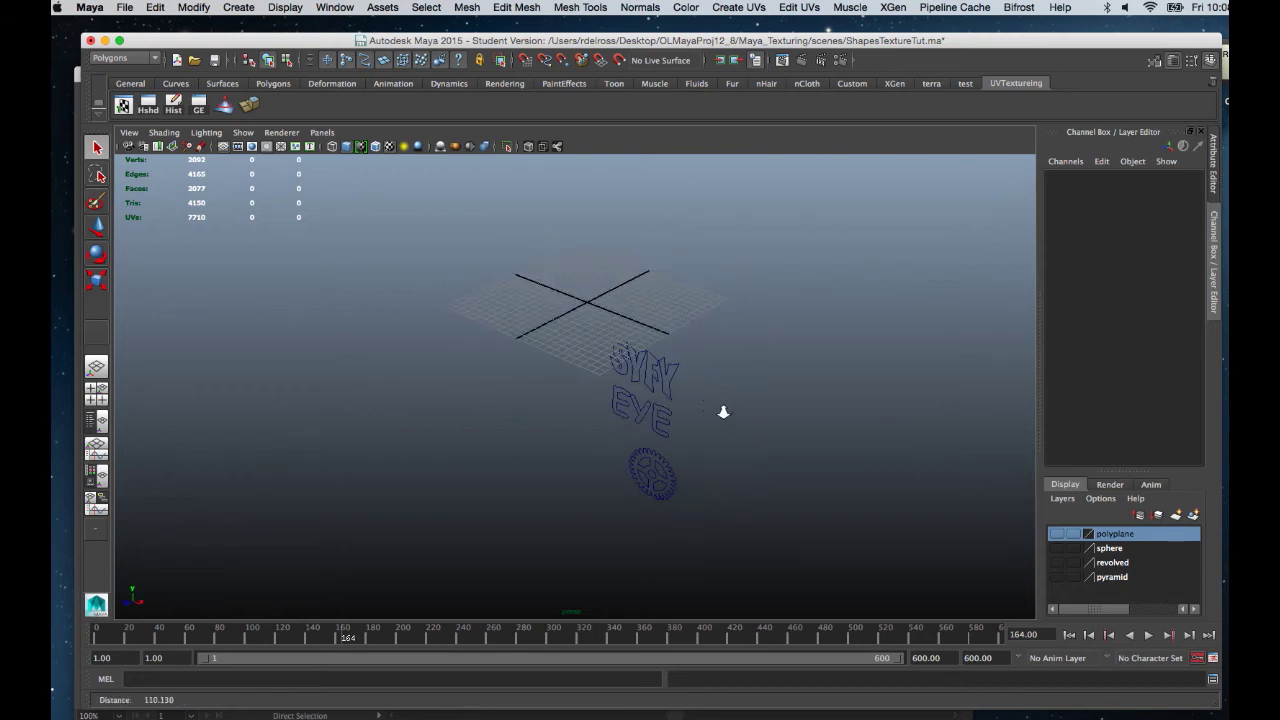
# Step: Group all the curves, centre the group's pivot, and move it up onto the grid
pyautogui.moveTo(586, 330); pyautogui.dragTo(719, 527)
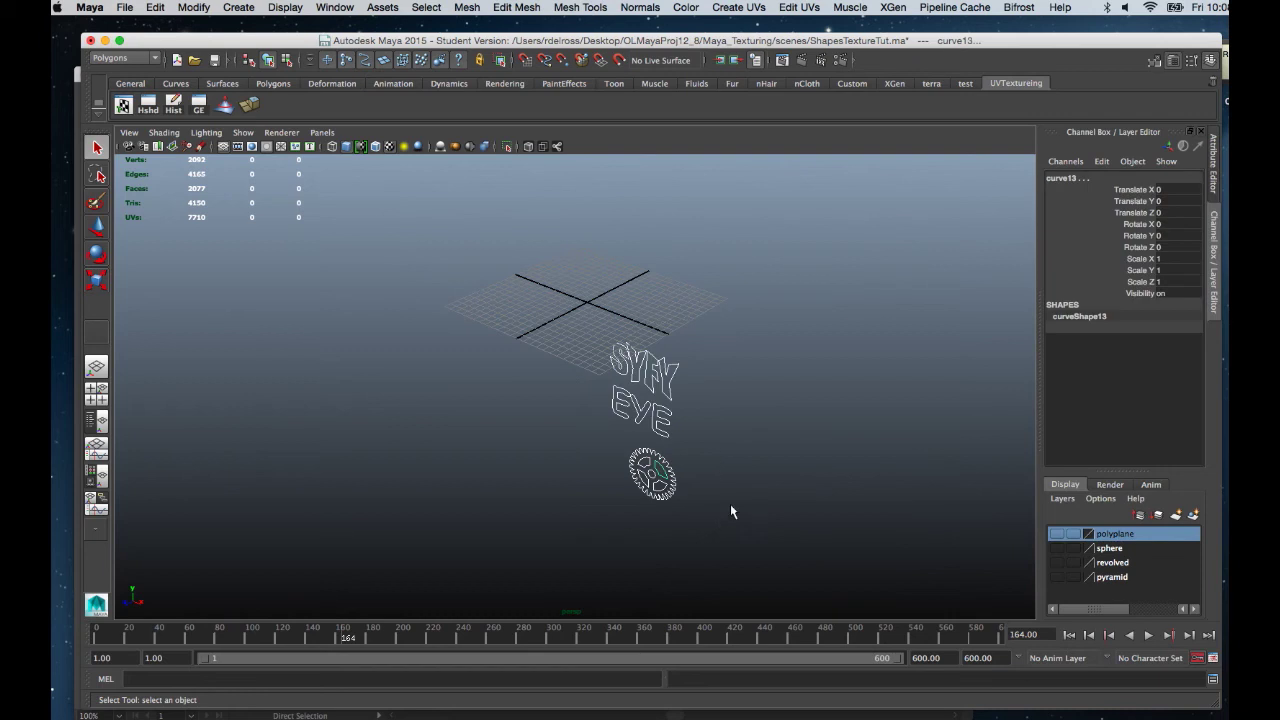
pyautogui.hotkey('ctrl', 'g')
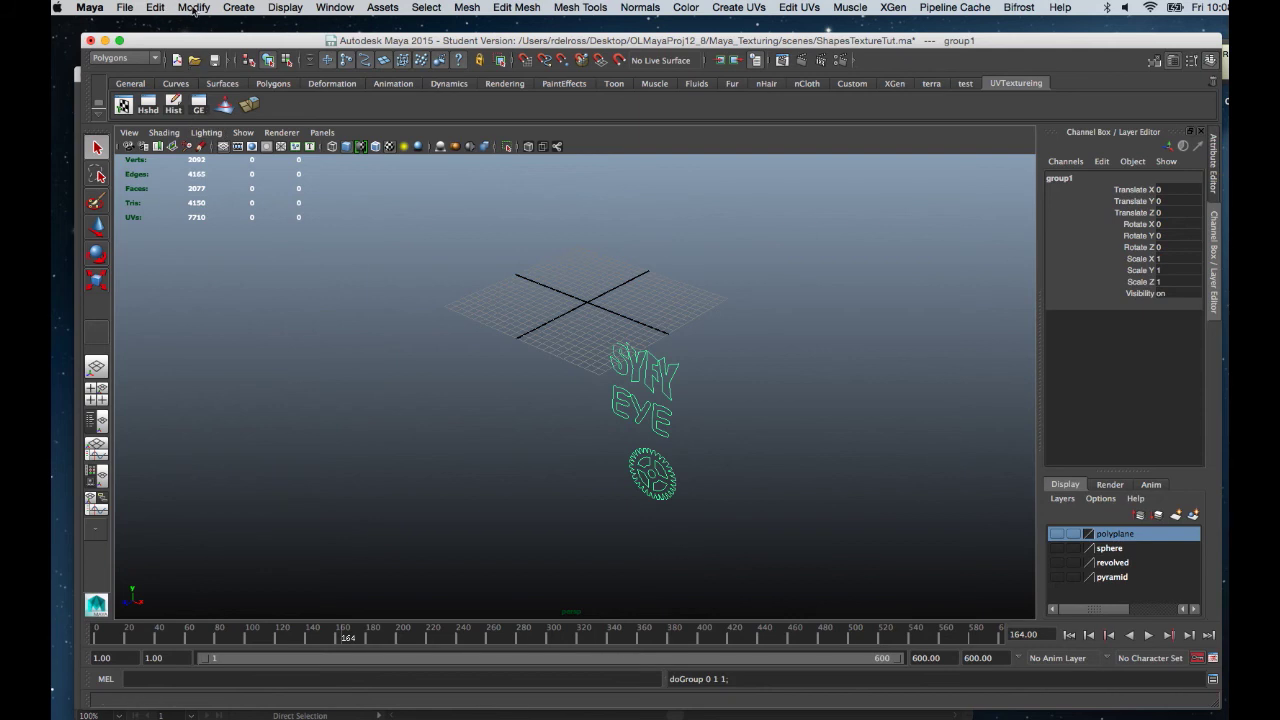
pyautogui.click(194, 10)
pyautogui.click(218, 163)
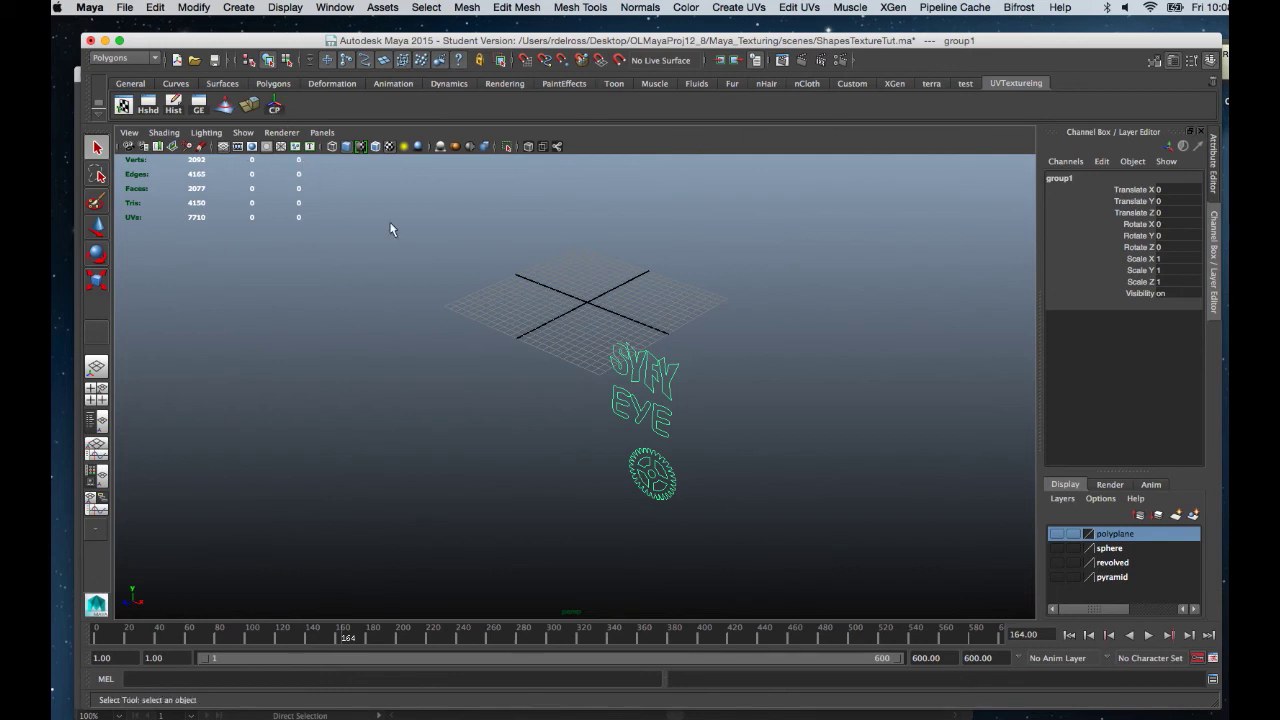
pyautogui.press('w')
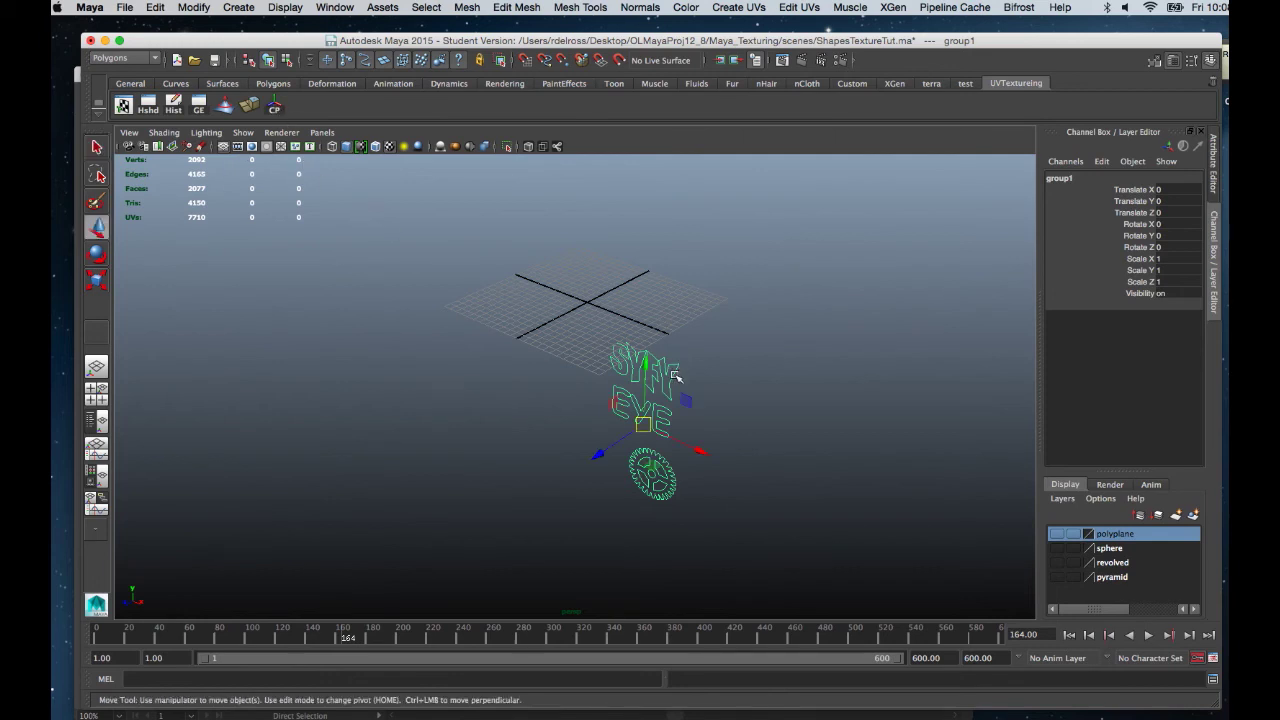
pyautogui.moveTo(653, 434); pyautogui.dragTo(596, 322)
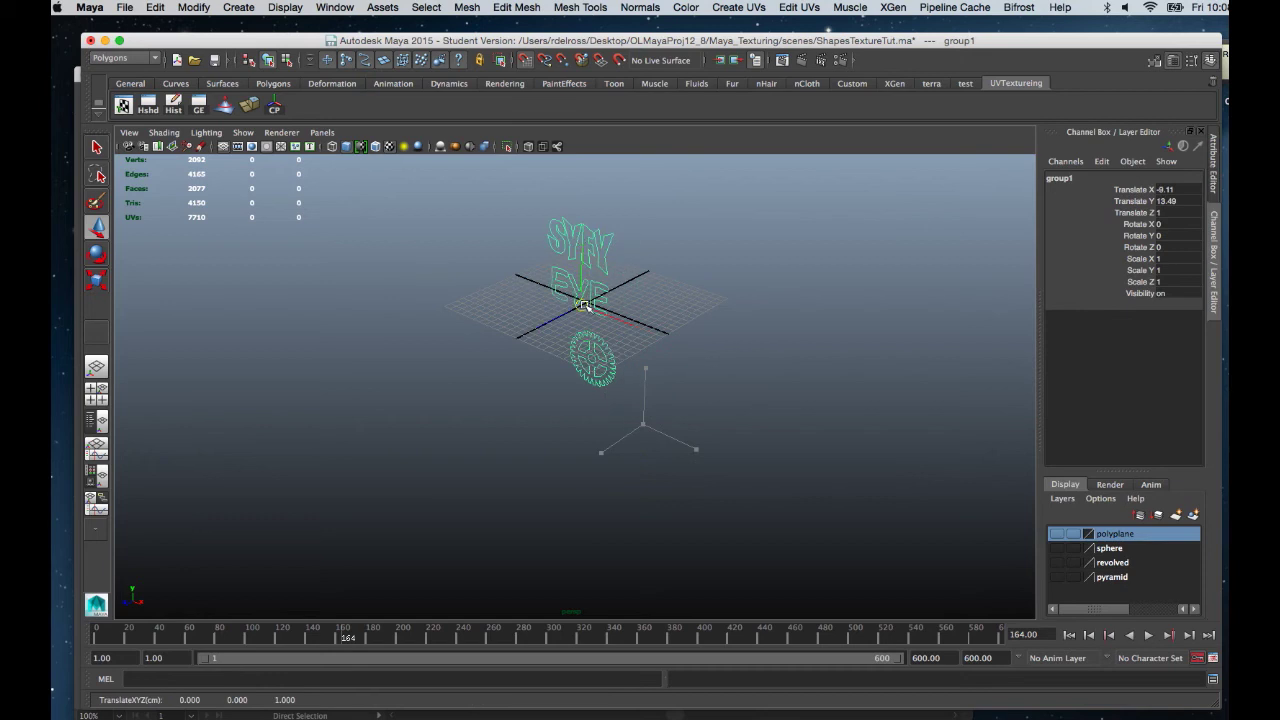
# Step: Save the scene with Ctrl+S, confirming the Student Version warning
pyautogui.scroll(5, 641, 391)
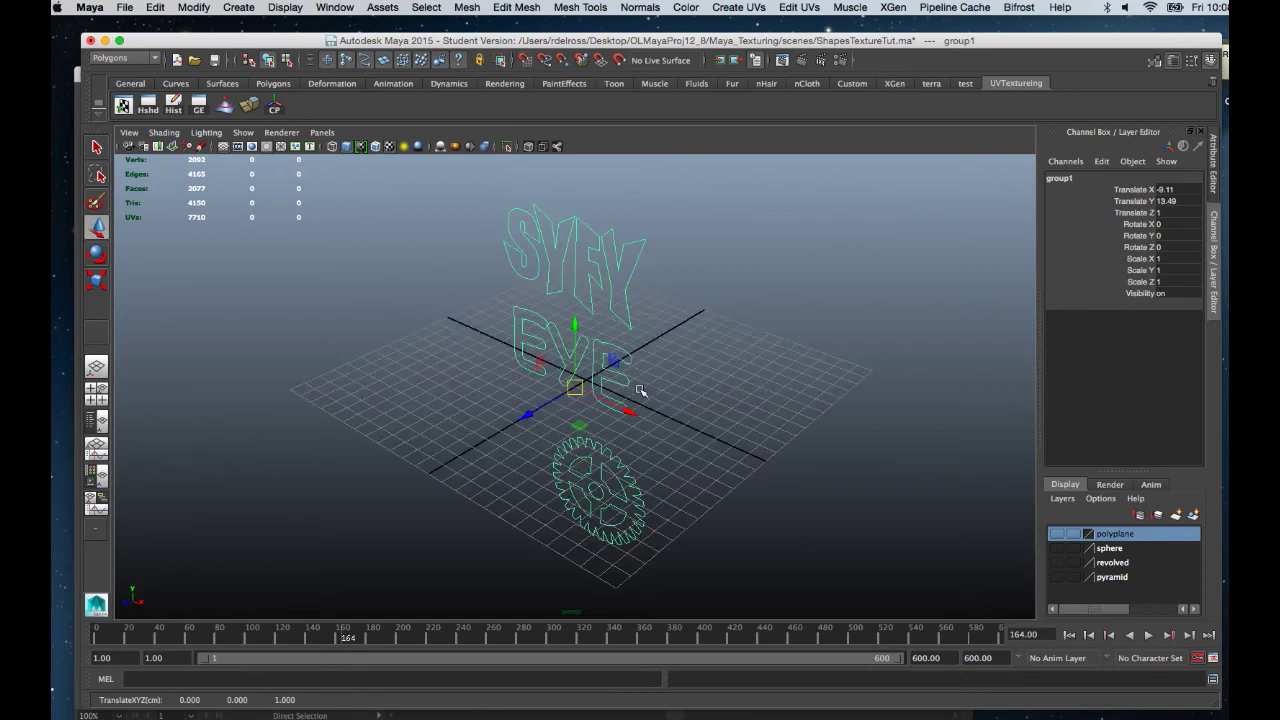
pyautogui.keyDown('alt'); pyautogui.moveTo(609, 387); pyautogui.dragTo(688, 389); pyautogui.keyUp('alt')
pyautogui.keyDown('alt'); pyautogui.moveTo(688, 389); pyautogui.dragTo(700, 400, button='middle'); pyautogui.keyUp('alt')
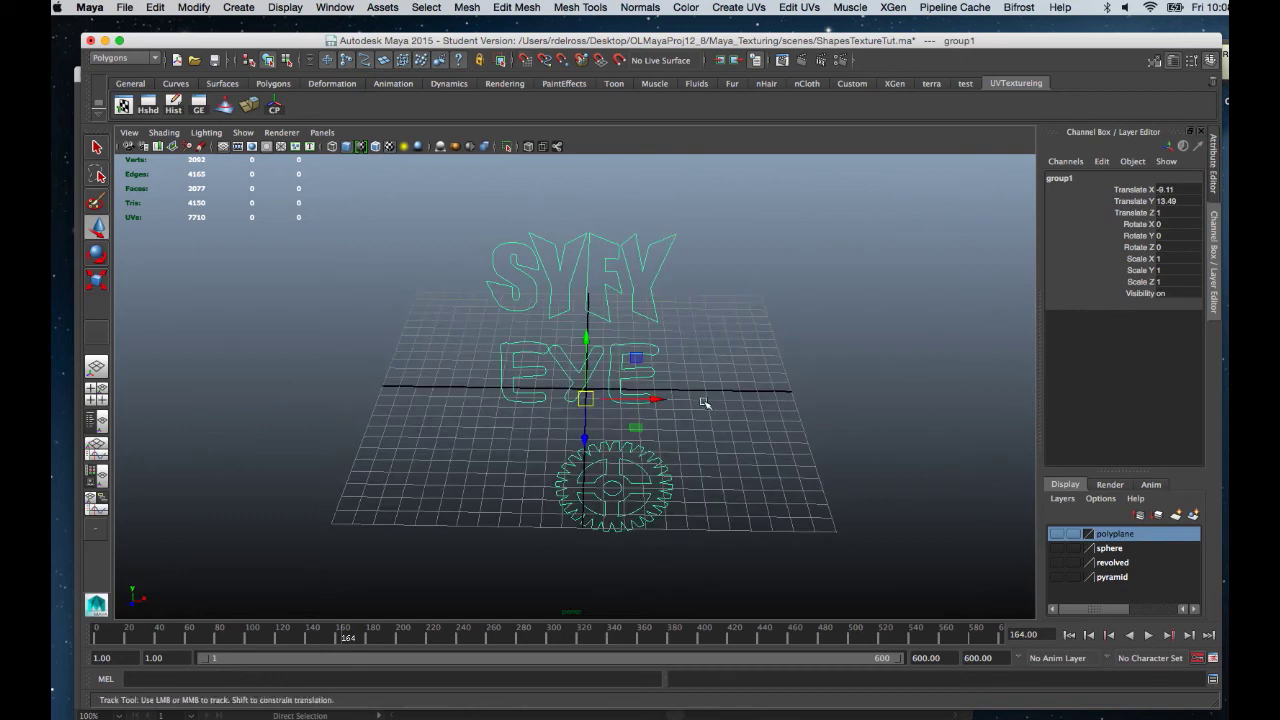
pyautogui.press('q')
pyautogui.hotkey('ctrl', 's')
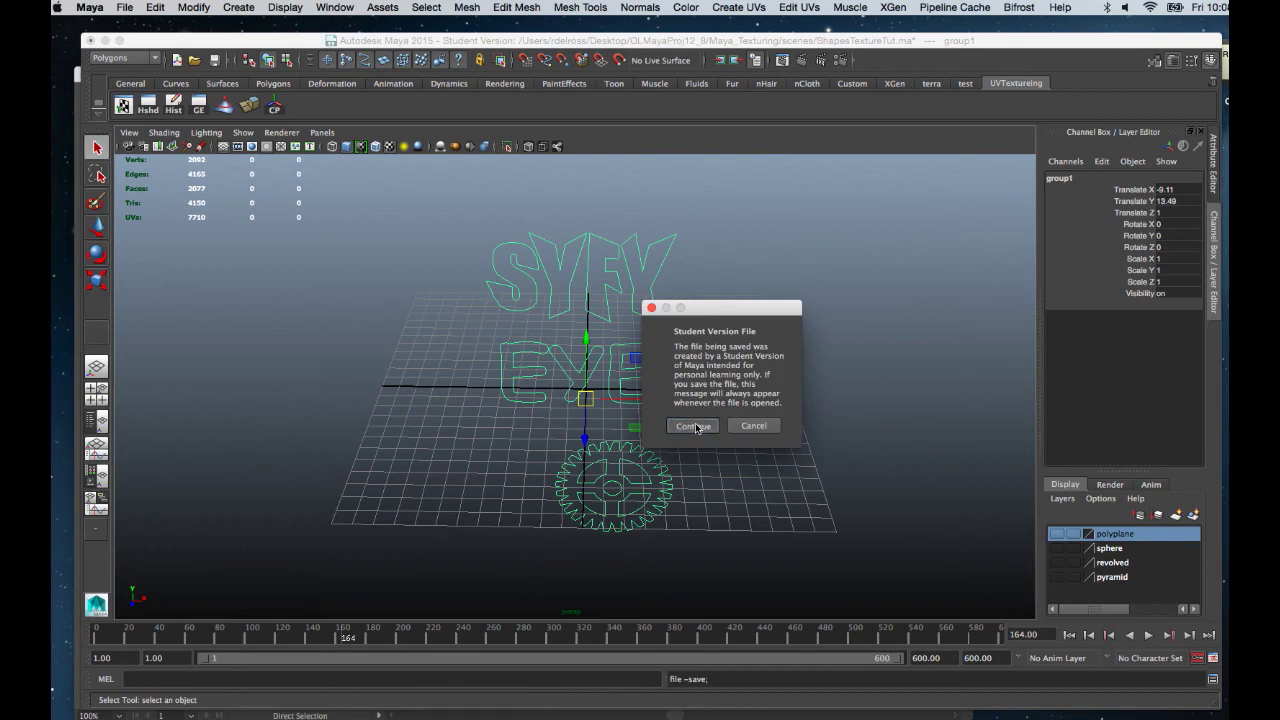
pyautogui.click(697, 425)
pyautogui.moveTo(743, 349)
pyautogui.keyDown('alt'); pyautogui.mouseDown()
pyautogui.moveTo(700, 349)
pyautogui.moveTo(723, 420)
pyautogui.moveTo(718, 372)
pyautogui.moveTo(651, 366)
pyautogui.moveTo(726, 363)
pyautogui.moveTo(703, 376)
pyautogui.moveTo(714, 374)
pyautogui.mouseUp(); pyautogui.keyUp('alt')
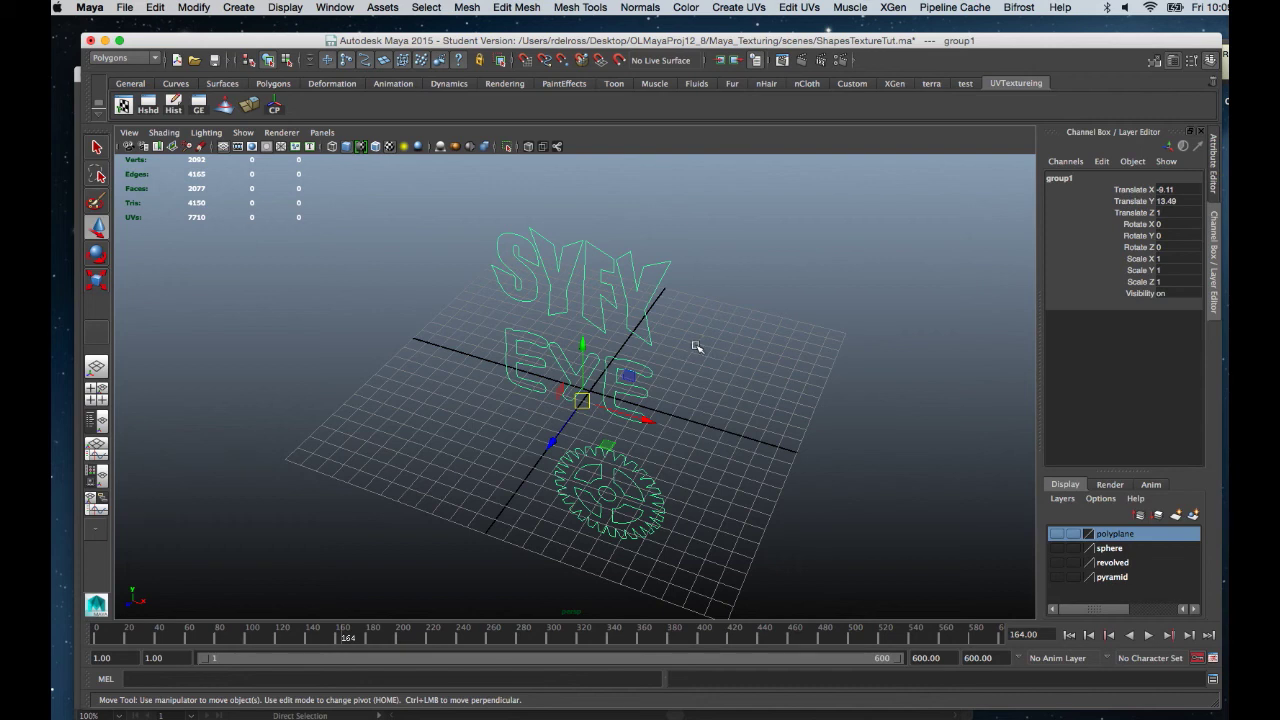
# Step: Move in close on the SYFY outlines and select only the S curve, curve1
pyautogui.moveTo(688, 354)
pyautogui.keyDown('alt'); pyautogui.mouseDown()
pyautogui.moveTo(749, 380)
pyautogui.moveTo(722, 358)
pyautogui.moveTo(694, 371)
pyautogui.moveTo(711, 366)
pyautogui.mouseUp(); pyautogui.keyUp('alt')
pyautogui.keyDown('alt'); pyautogui.moveTo(711, 366); pyautogui.dragTo(731, 385, button='middle'); pyautogui.keyUp('alt')
pyautogui.moveTo(731, 385)
pyautogui.keyDown('alt'); pyautogui.mouseDown()
pyautogui.moveTo(709, 351)
pyautogui.moveTo(691, 366)
pyautogui.mouseUp(); pyautogui.keyUp('alt')
pyautogui.moveTo(596, 323)
pyautogui.keyDown('alt'); pyautogui.mouseDown()
pyautogui.moveTo(583, 309)
pyautogui.moveTo(590, 324)
pyautogui.mouseUp(); pyautogui.keyUp('alt')
pyautogui.keyDown('alt'); pyautogui.moveTo(590, 324); pyautogui.dragTo(597, 339, button='middle'); pyautogui.keyUp('alt')
pyautogui.moveTo(597, 339)
pyautogui.keyDown('alt'); pyautogui.mouseDown(button='right')
pyautogui.moveTo(654, 531)
pyautogui.moveTo(630, 348)
pyautogui.mouseUp(button='right'); pyautogui.keyUp('alt')
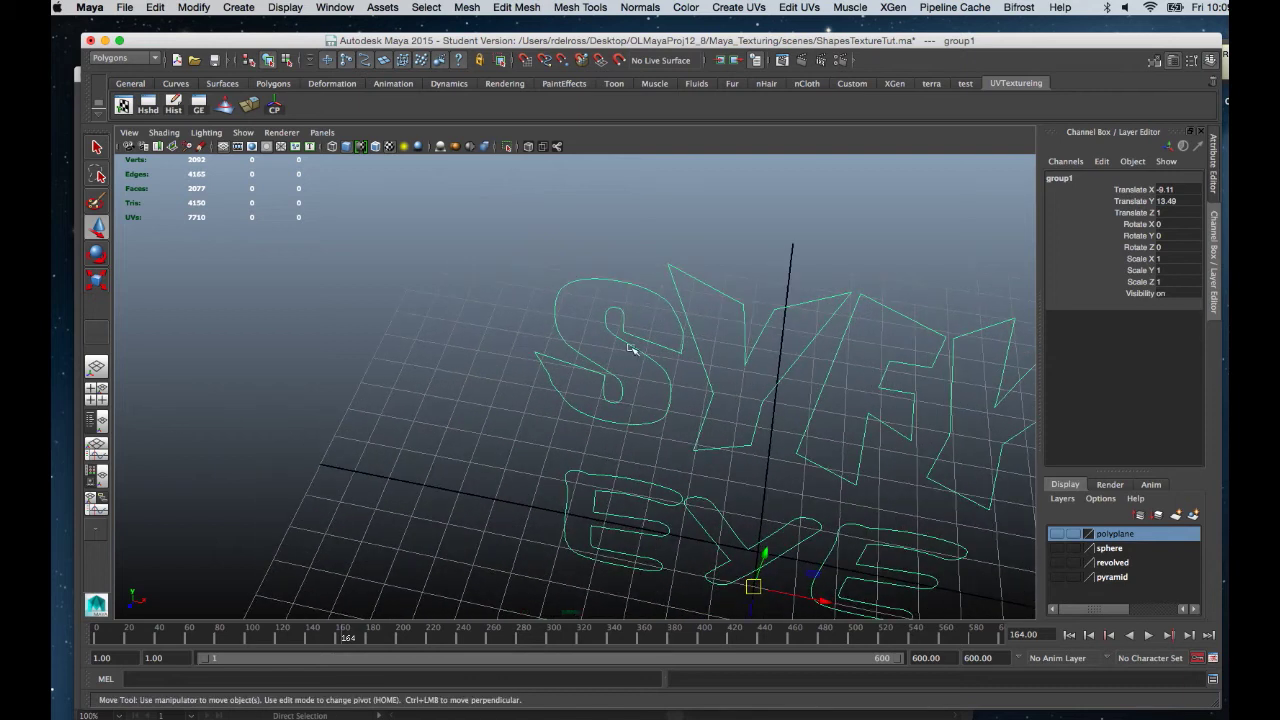
pyautogui.click(630, 287)
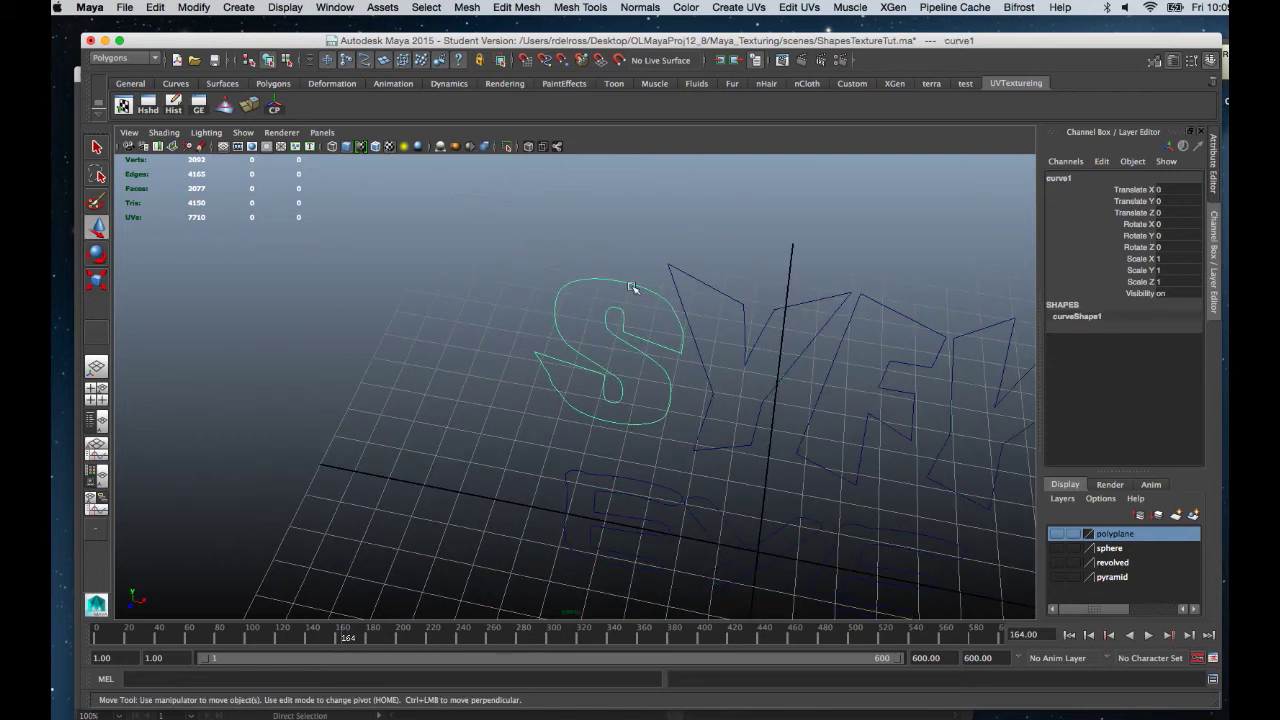
pyautogui.moveTo(783, 354)
pyautogui.keyDown('alt'); pyautogui.mouseDown()
pyautogui.moveTo(766, 346)
pyautogui.moveTo(771, 360)
pyautogui.moveTo(708, 314)
pyautogui.moveTo(643, 334)
pyautogui.moveTo(657, 349)
pyautogui.moveTo(657, 323)
pyautogui.moveTo(634, 329)
pyautogui.moveTo(640, 362)
pyautogui.mouseUp(); pyautogui.keyUp('alt')
# Step: Apply Bevel Plus to the S outline with an extrude distance of 0.25
pyautogui.press('space')
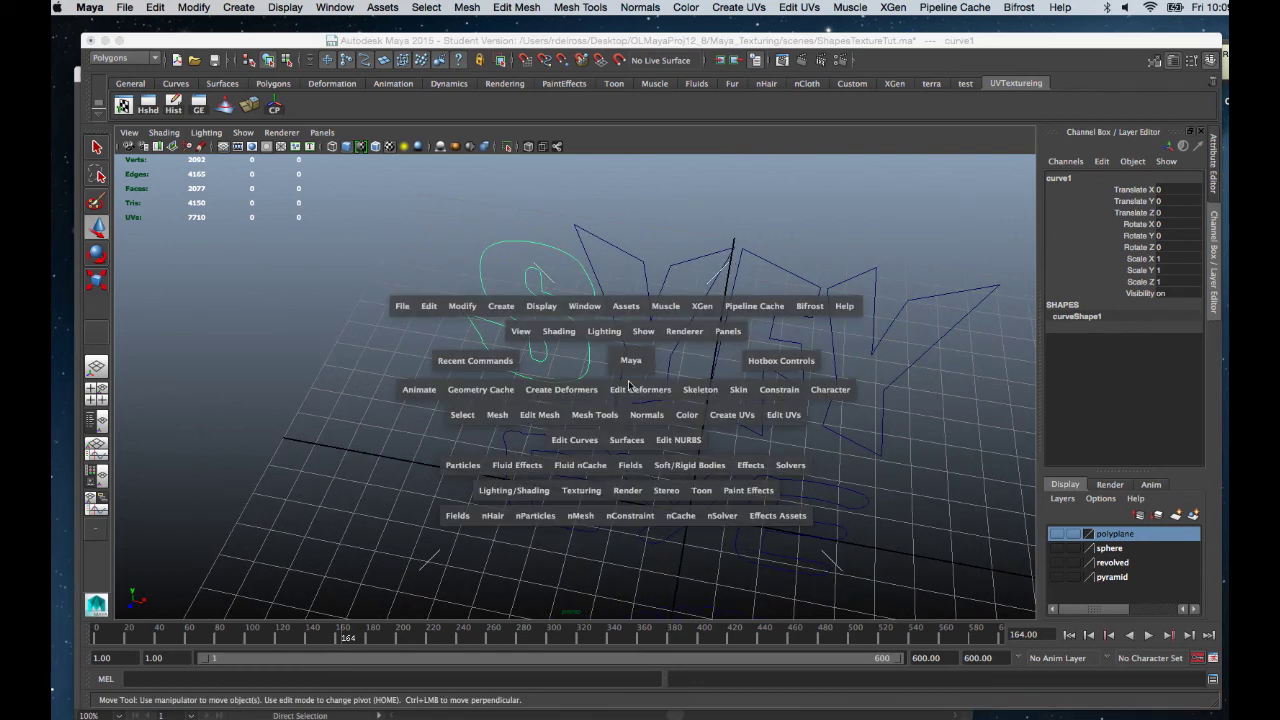
pyautogui.click(622, 444)
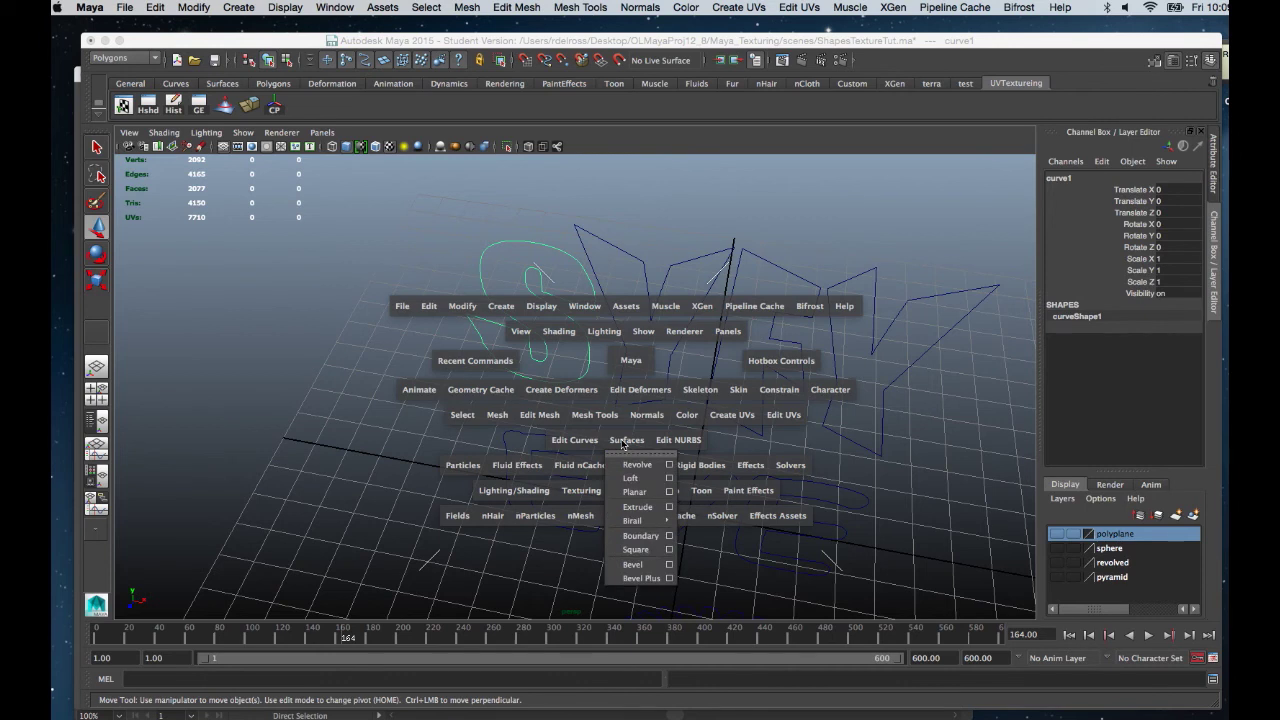
pyautogui.click(669, 578)
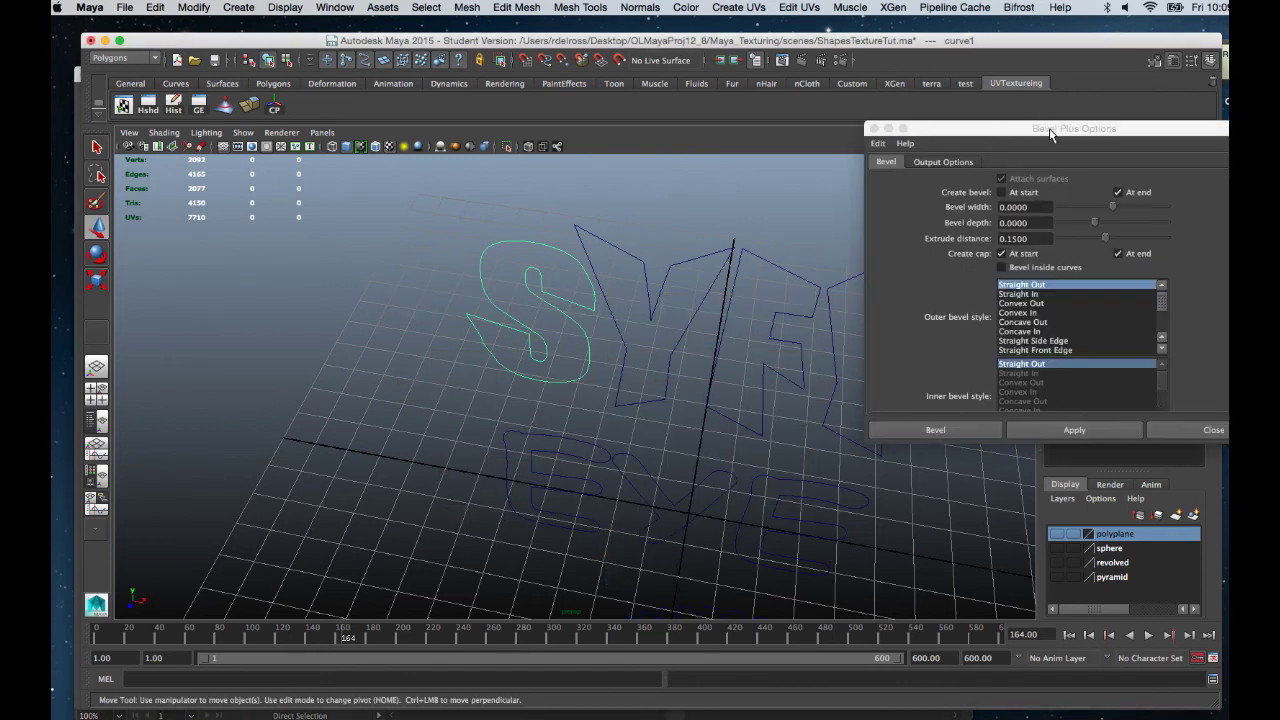
pyautogui.moveTo(1051, 134); pyautogui.dragTo(971, 173)
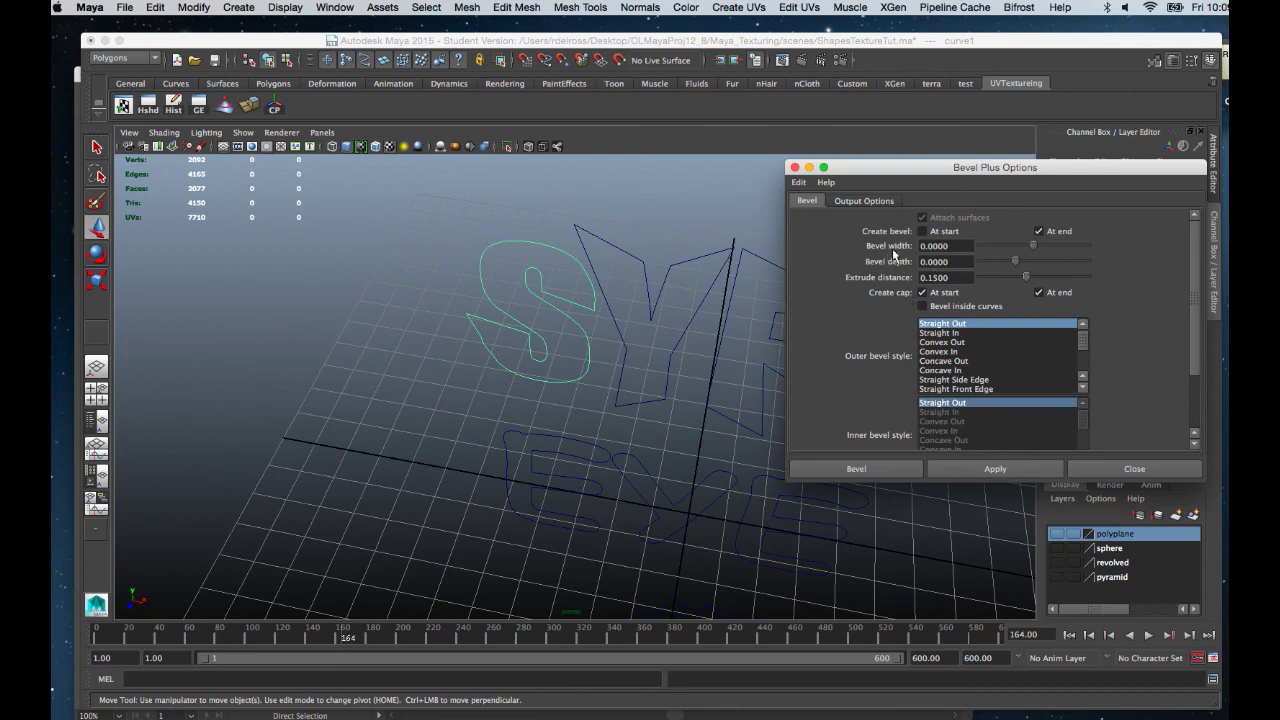
pyautogui.doubleClick(958, 277)
pyautogui.click(928, 277)
pyautogui.write('0.2500')
pyautogui.press('Return')
pyautogui.click(975, 465)
pyautogui.moveTo(900, 170); pyautogui.dragTo(1055, 233)
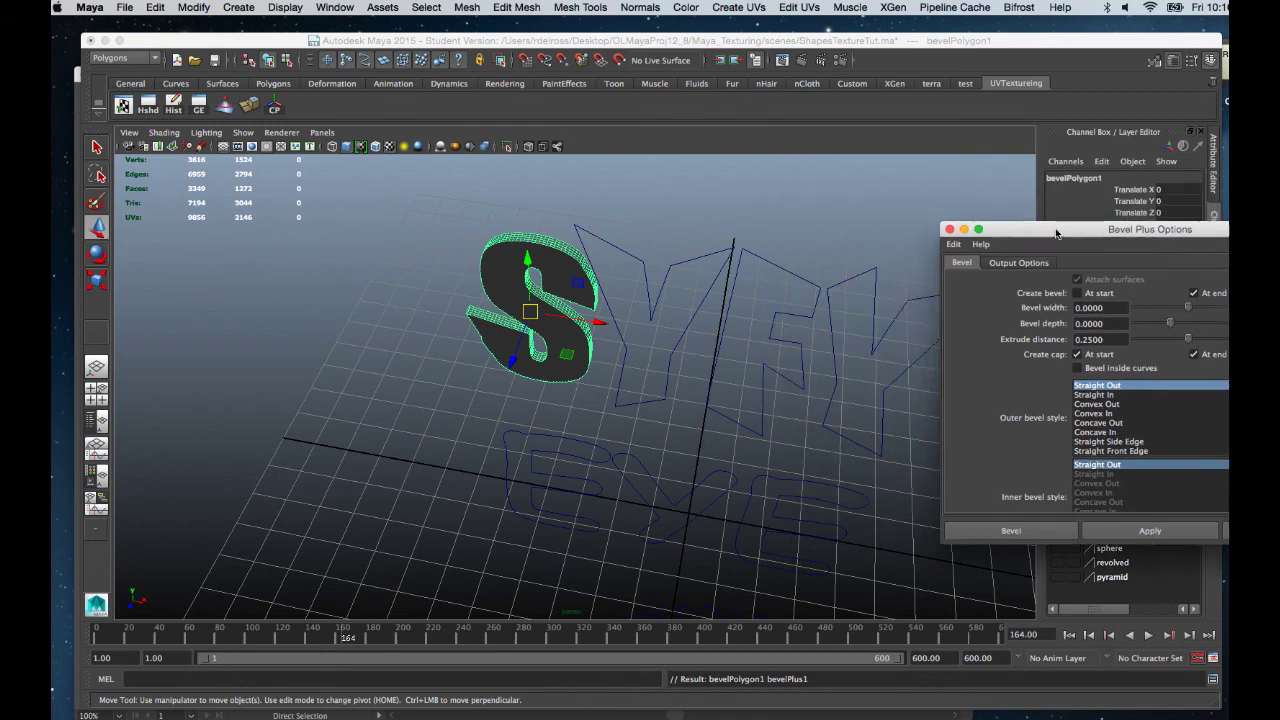
pyautogui.keyDown('alt'); pyautogui.moveTo(812, 300); pyautogui.dragTo(793, 340); pyautogui.keyUp('alt')
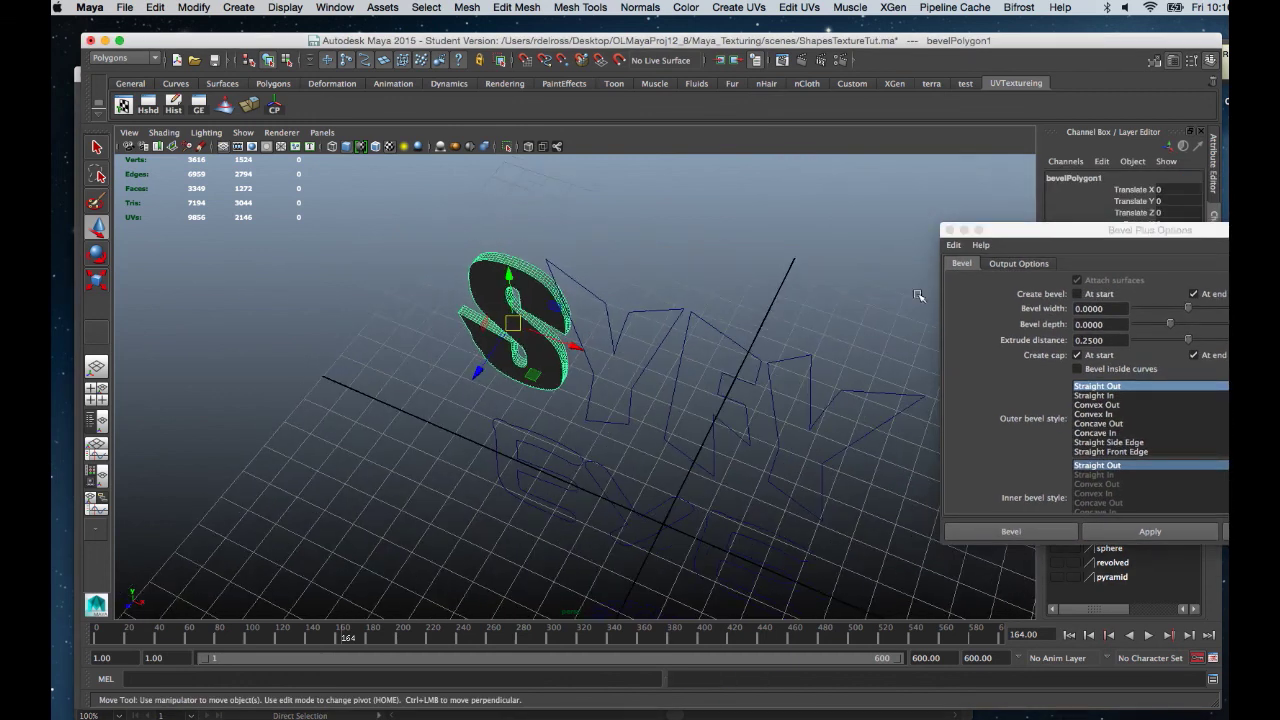
# Step: Repeat Bevel Plus on the Y, F and last Y outlines of SYFY
pyautogui.click(950, 230)
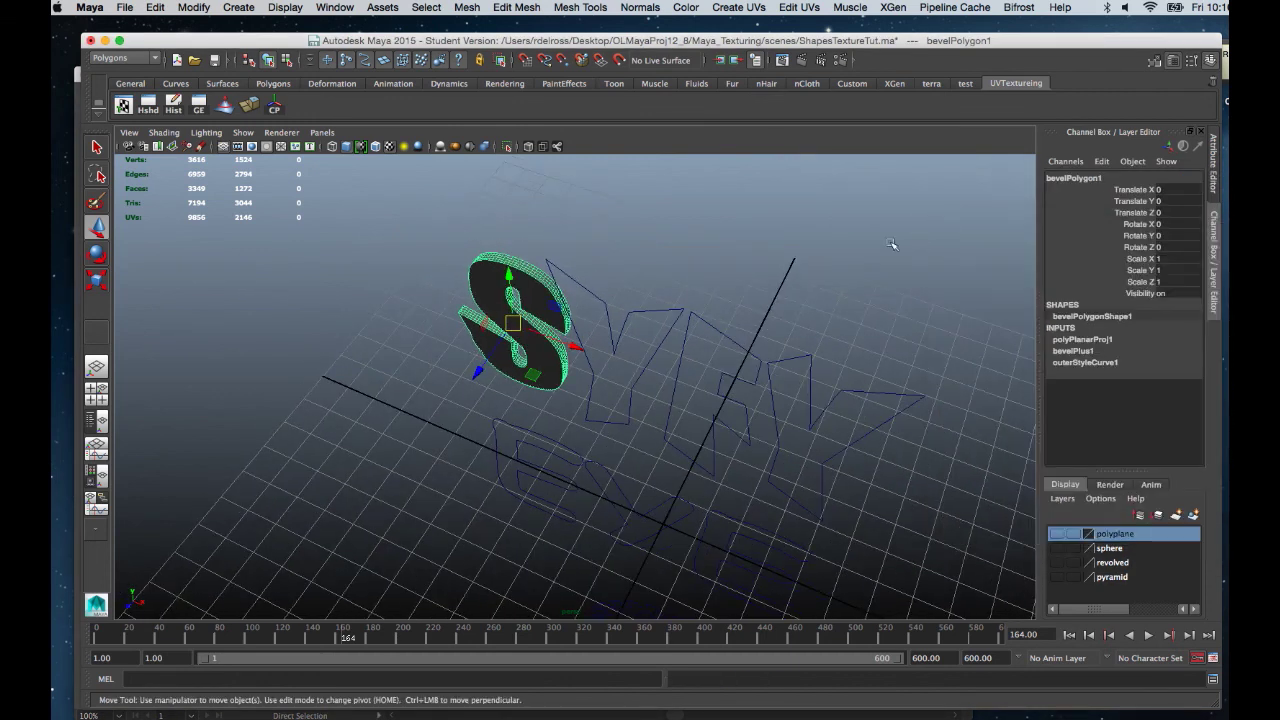
pyautogui.click(655, 314)
pyautogui.press('g')
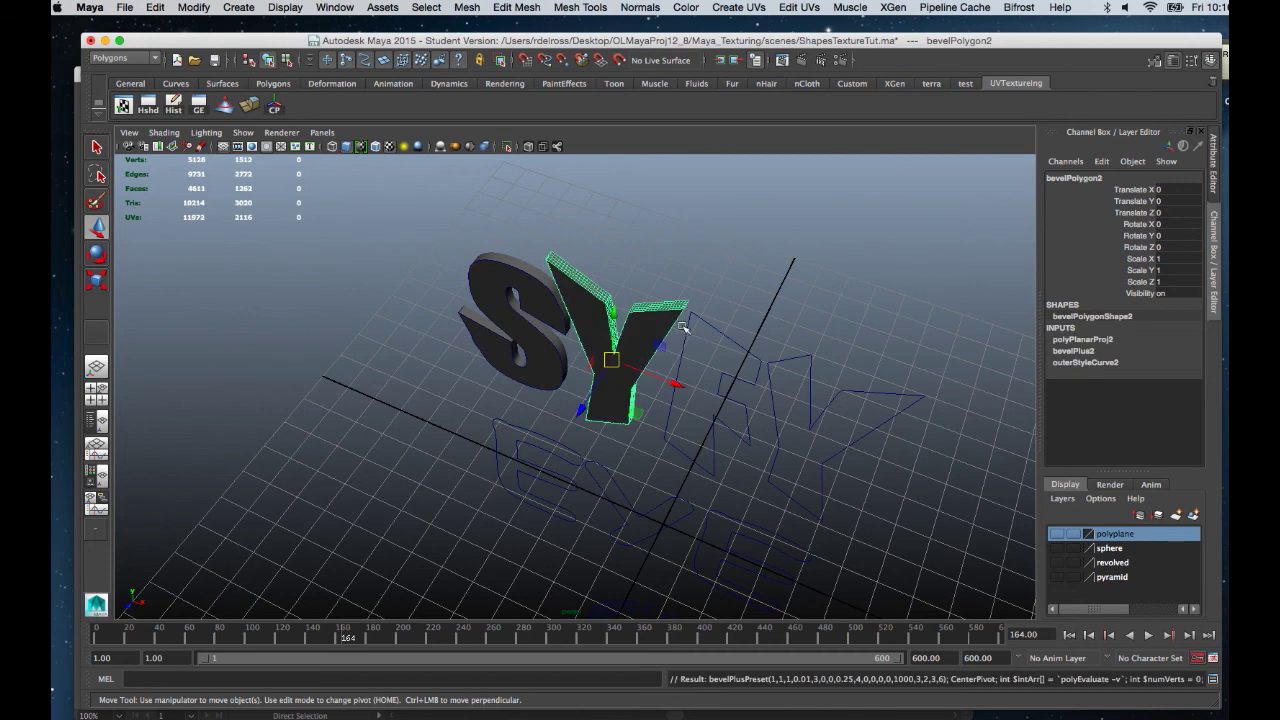
pyautogui.click(731, 342)
pyautogui.press('g')
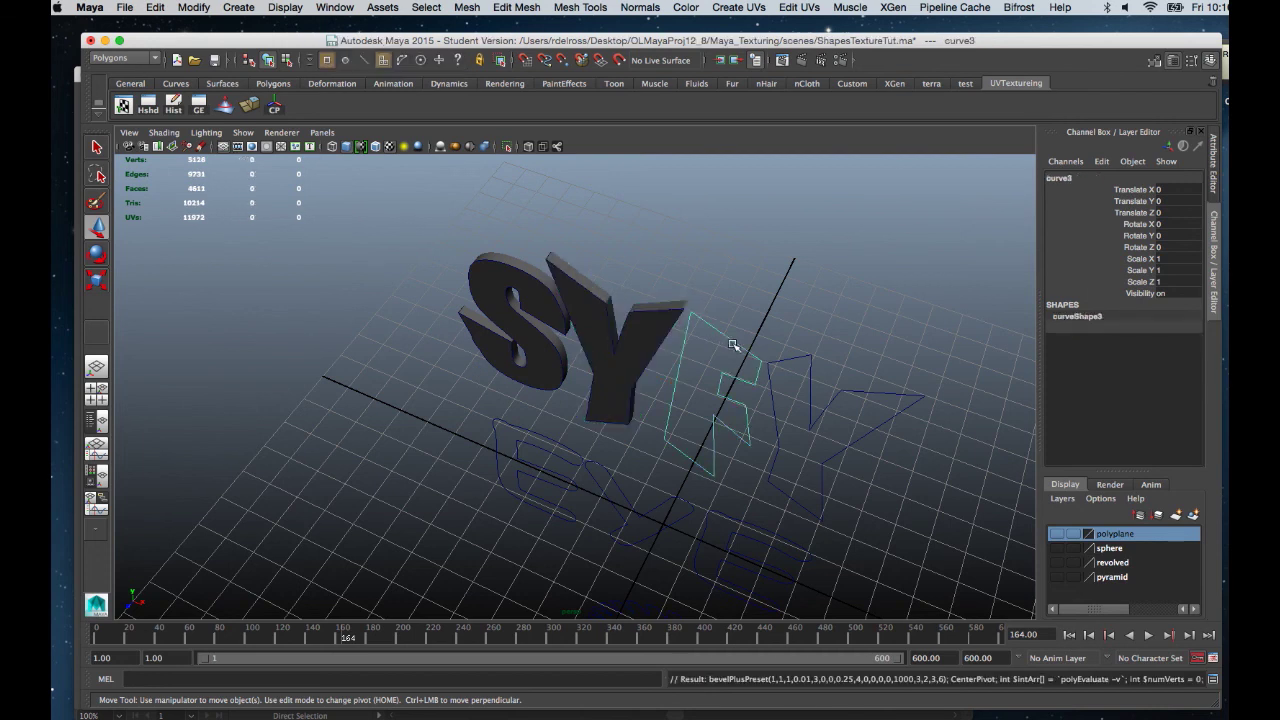
pyautogui.click(793, 360)
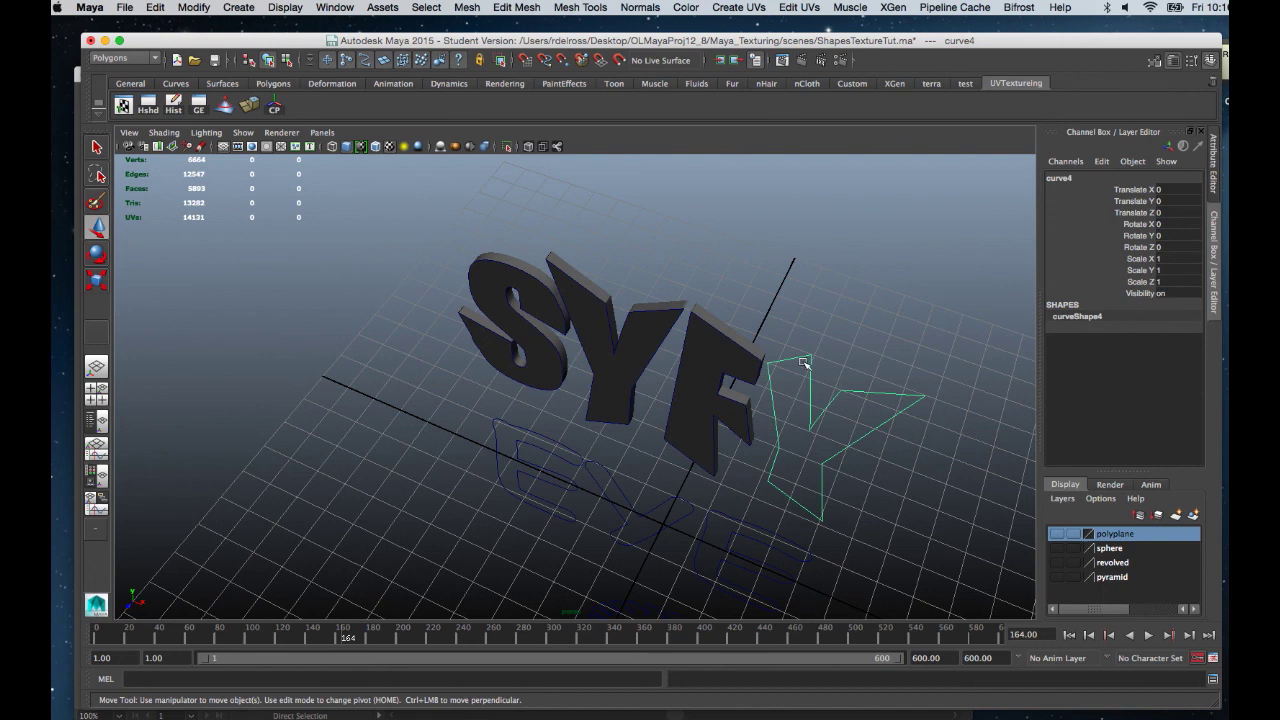
pyautogui.press('g')
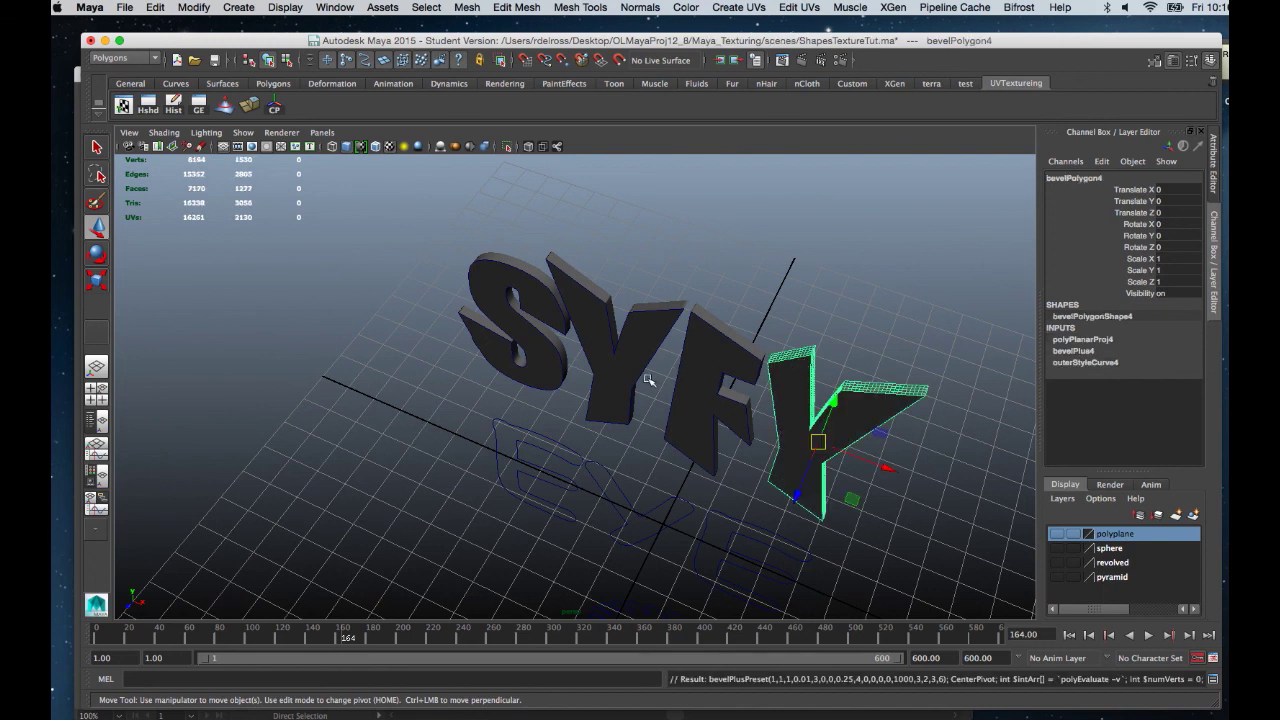
# Step: Repeat Bevel Plus on the E, Y and E outlines of EYE
pyautogui.moveTo(650, 381)
pyautogui.keyDown('alt'); pyautogui.mouseDown()
pyautogui.moveTo(705, 362)
pyautogui.moveTo(708, 377)
pyautogui.moveTo(669, 366)
pyautogui.moveTo(651, 383)
pyautogui.mouseUp(); pyautogui.keyUp('alt')
pyautogui.click(601, 416)
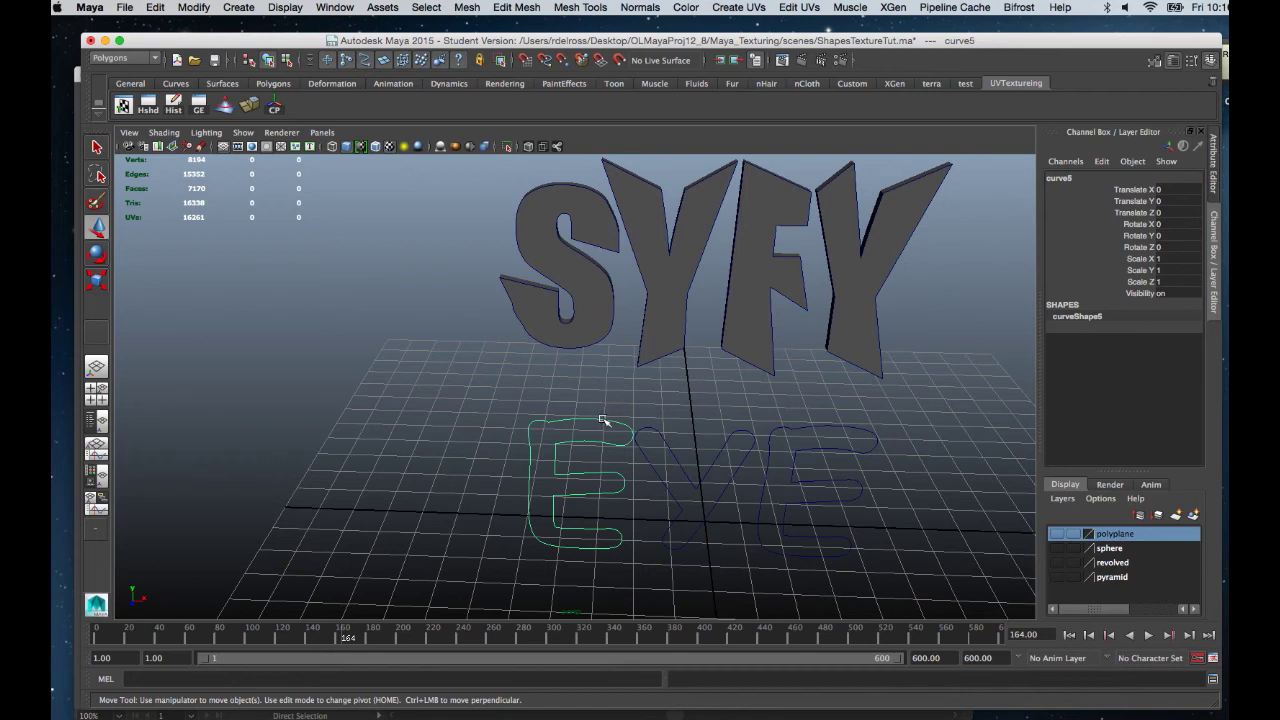
pyautogui.press('g')
pyautogui.click(660, 436)
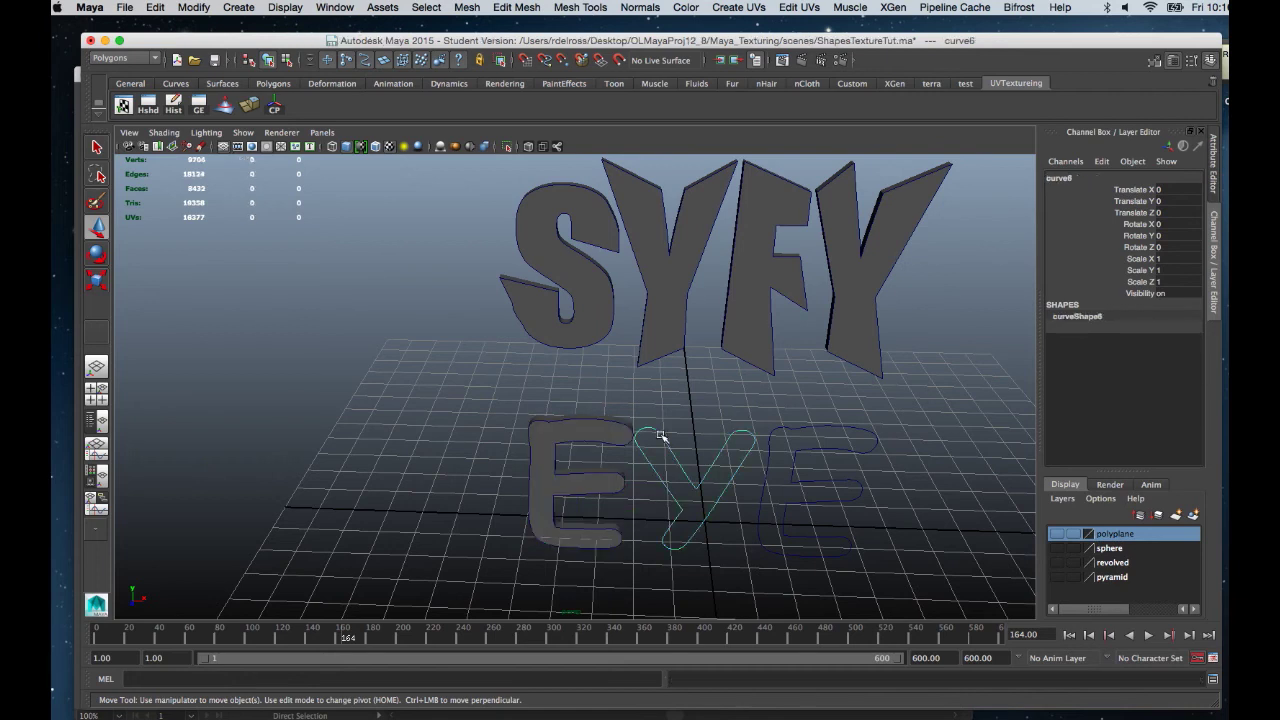
pyautogui.press('g')
pyautogui.click(801, 429)
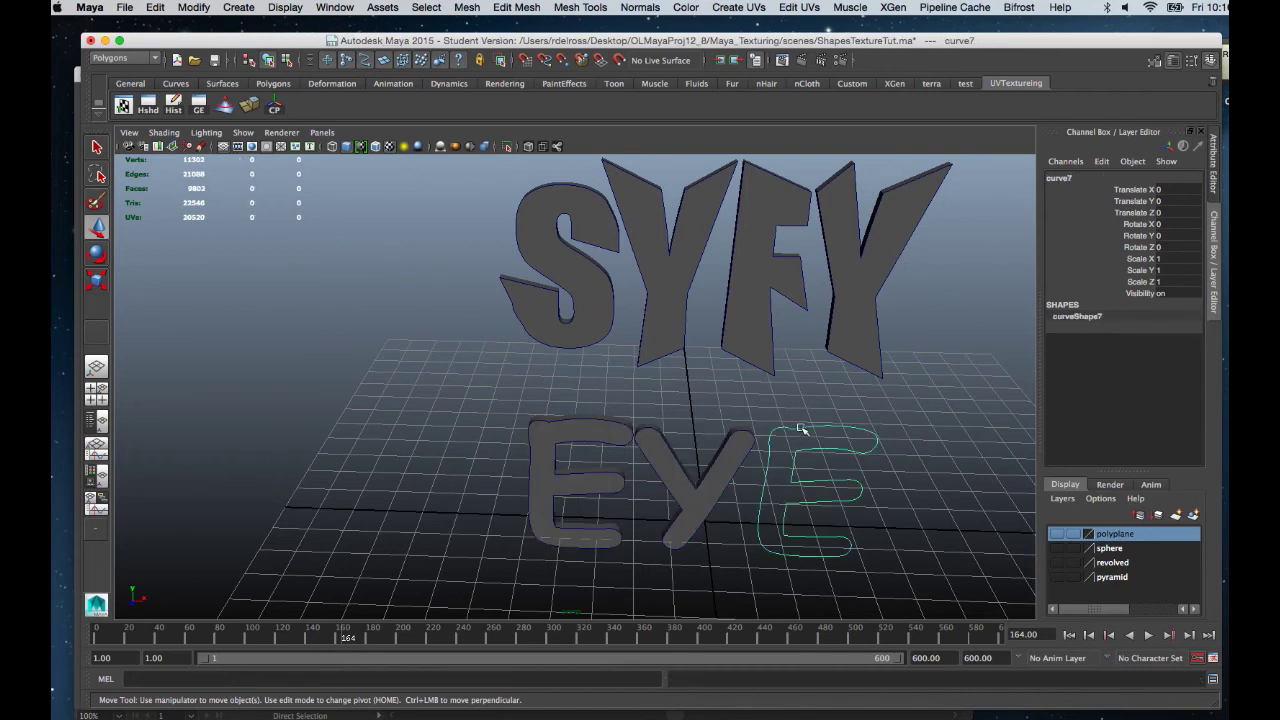
pyautogui.press('g')
pyautogui.moveTo(801, 429)
pyautogui.keyDown('alt'); pyautogui.mouseDown()
pyautogui.moveTo(718, 385)
pyautogui.moveTo(728, 396)
pyautogui.moveTo(740, 377)
pyautogui.moveTo(731, 294)
pyautogui.moveTo(737, 320)
pyautogui.mouseUp(); pyautogui.keyUp('alt')
# Step: Select the outer gear curve and its four inner cut-outs, then repeat Bevel Plus on them
pyautogui.keyDown('alt'); pyautogui.moveTo(737, 320); pyautogui.dragTo(737, 534, button='right'); pyautogui.keyUp('alt')
pyautogui.moveTo(737, 534)
pyautogui.keyDown('alt'); pyautogui.mouseDown()
pyautogui.moveTo(740, 440)
pyautogui.moveTo(634, 323)
pyautogui.moveTo(673, 343)
pyautogui.moveTo(640, 349)
pyautogui.moveTo(634, 294)
pyautogui.mouseUp(); pyautogui.keyUp('alt')
pyautogui.keyDown('alt'); pyautogui.moveTo(634, 294); pyautogui.dragTo(677, 486, button='right'); pyautogui.keyUp('alt')
pyautogui.keyDown('alt'); pyautogui.moveTo(677, 486); pyautogui.dragTo(625, 345); pyautogui.keyUp('alt')
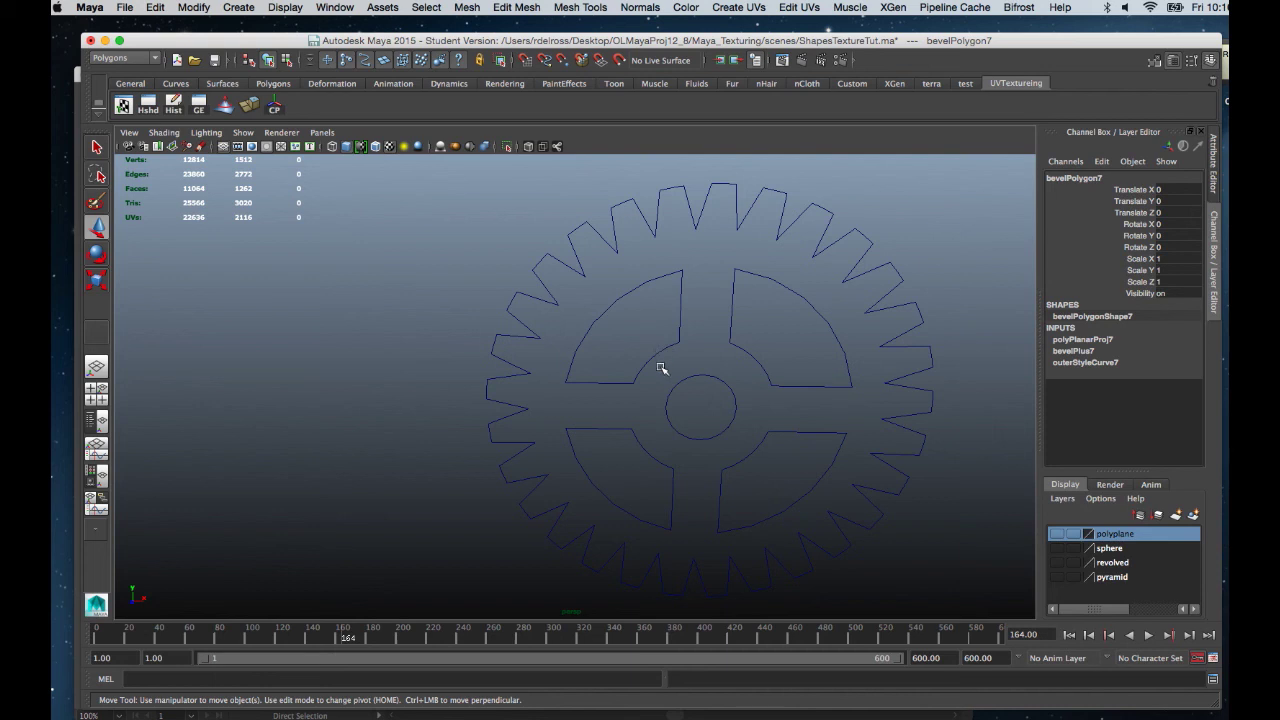
pyautogui.click(622, 202)
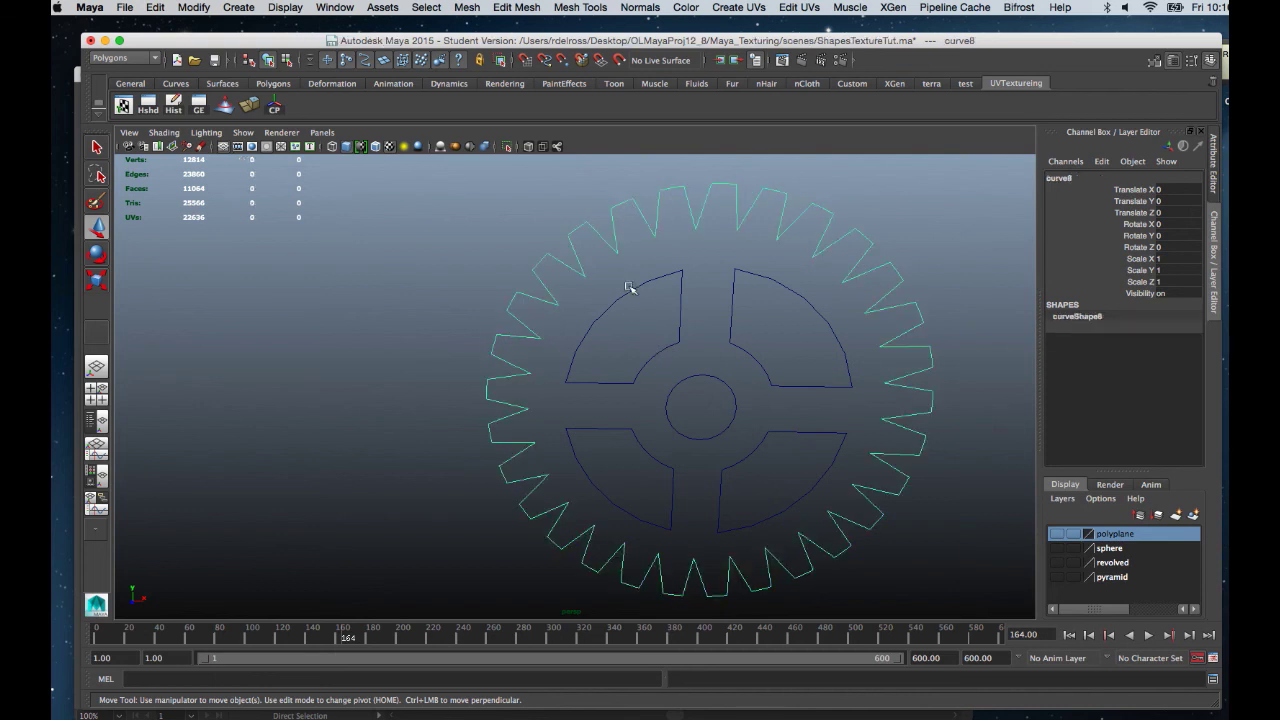
pyautogui.moveTo(622, 280)
pyautogui.mouseDown()
pyautogui.moveTo(789, 451)
pyautogui.moveTo(792, 470)
pyautogui.mouseUp()
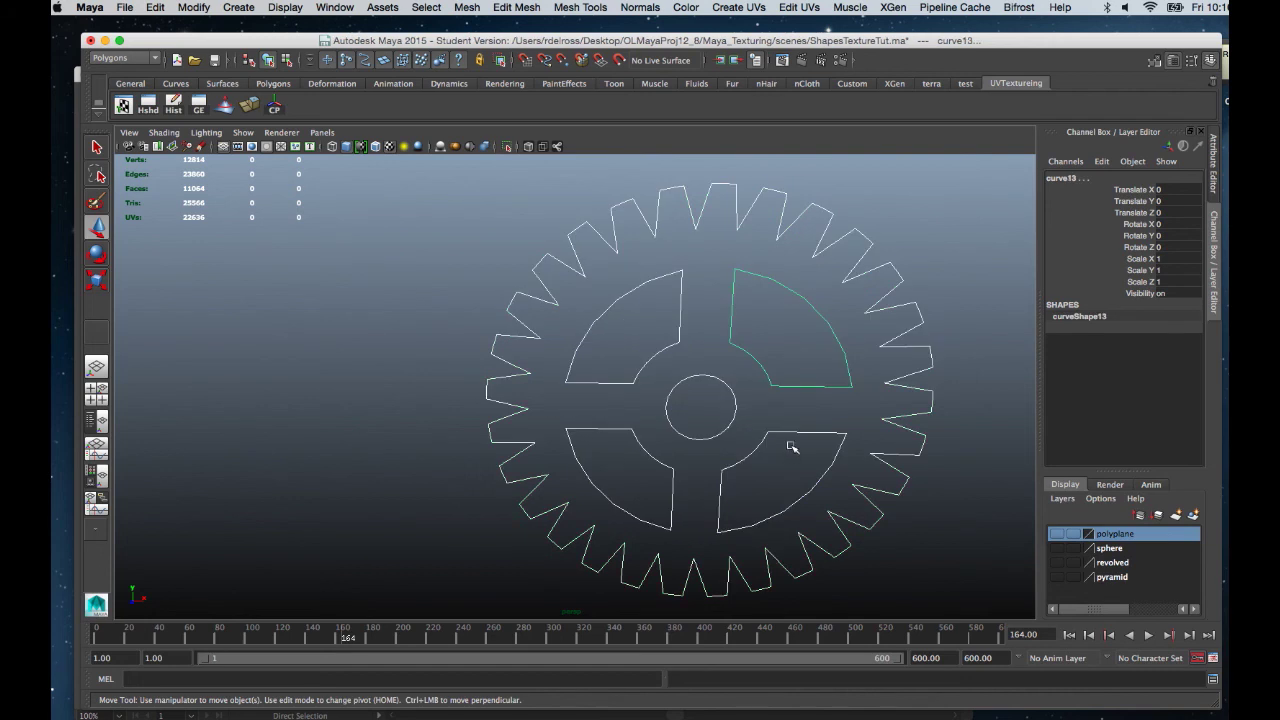
pyautogui.press('g')
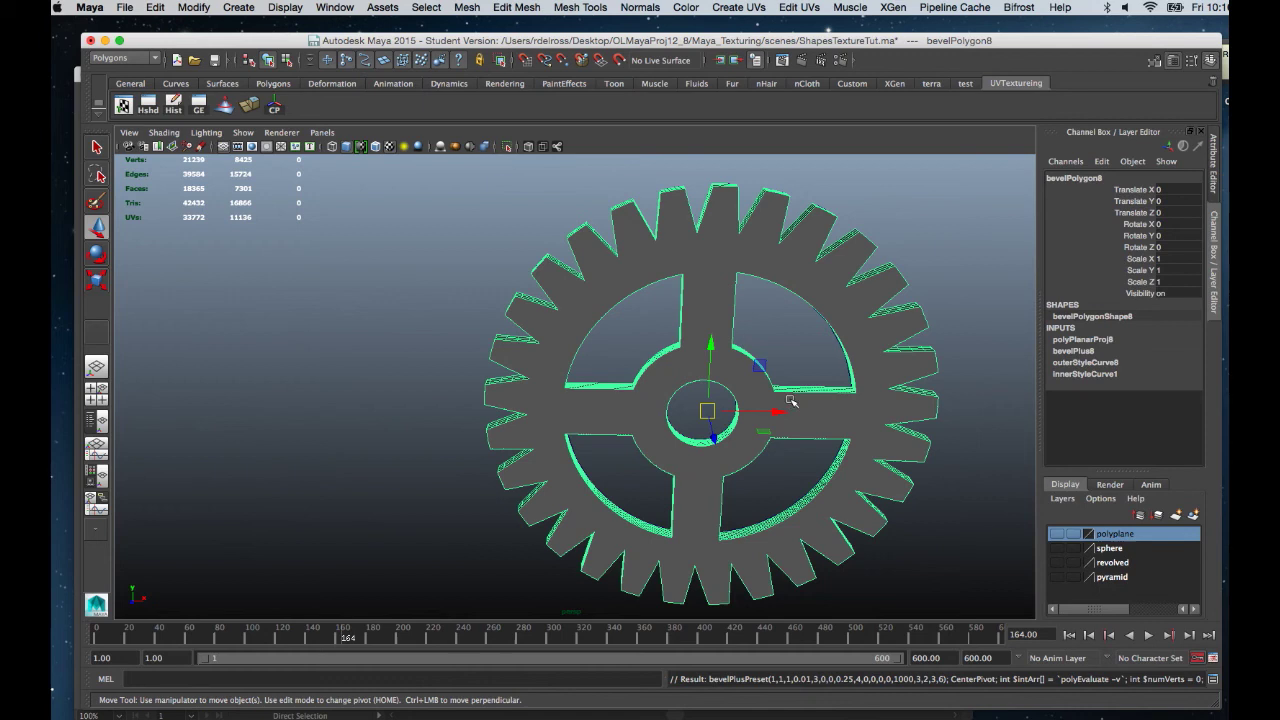
# Step: Orbit around the new bevelled gear to view it beside the EYE letters
pyautogui.keyDown('alt'); pyautogui.moveTo(790, 400); pyautogui.dragTo(772, 440); pyautogui.keyUp('alt')
pyautogui.keyDown('alt'); pyautogui.moveTo(772, 440); pyautogui.dragTo(800, 448, button='right'); pyautogui.keyUp('alt')
pyautogui.keyDown('alt'); pyautogui.moveTo(800, 448); pyautogui.dragTo(721, 327); pyautogui.keyUp('alt')
pyautogui.moveTo(777, 377)
pyautogui.keyDown('alt'); pyautogui.mouseDown()
pyautogui.moveTo(743, 380)
pyautogui.moveTo(777, 457)
pyautogui.moveTo(711, 363)
pyautogui.moveTo(749, 386)
pyautogui.moveTo(703, 385)
pyautogui.moveTo(709, 400)
pyautogui.moveTo(729, 386)
pyautogui.mouseUp(); pyautogui.keyUp('alt')
pyautogui.moveTo(720, 380)
pyautogui.keyDown('alt'); pyautogui.mouseDown(button='right')
pyautogui.moveTo(751, 486)
pyautogui.moveTo(740, 380)
pyautogui.mouseUp(button='right'); pyautogui.keyUp('alt')
pyautogui.moveTo(740, 380)
pyautogui.keyDown('alt'); pyautogui.mouseDown()
pyautogui.moveTo(674, 389)
pyautogui.moveTo(726, 380)
pyautogui.moveTo(720, 390)
pyautogui.moveTo(714, 371)
pyautogui.mouseUp(); pyautogui.keyUp('alt')
pyautogui.keyDown('alt'); pyautogui.moveTo(714, 371); pyautogui.dragTo(743, 529, button='right'); pyautogui.keyUp('alt')
pyautogui.moveTo(743, 529)
pyautogui.keyDown('alt'); pyautogui.mouseDown()
pyautogui.moveTo(763, 457)
pyautogui.moveTo(740, 383)
pyautogui.mouseUp(); pyautogui.keyUp('alt')
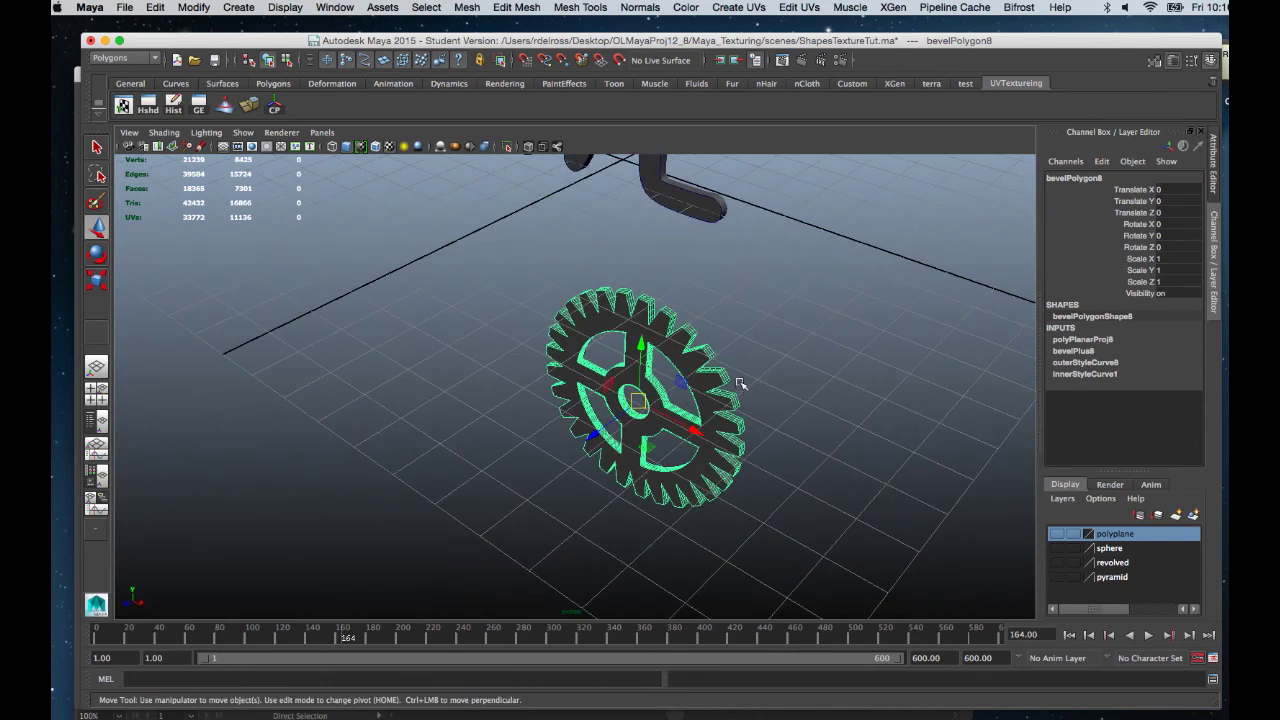
# Step: Scale the gear along Z to about 3.09, making it roughly three times thicker
pyautogui.press('r')
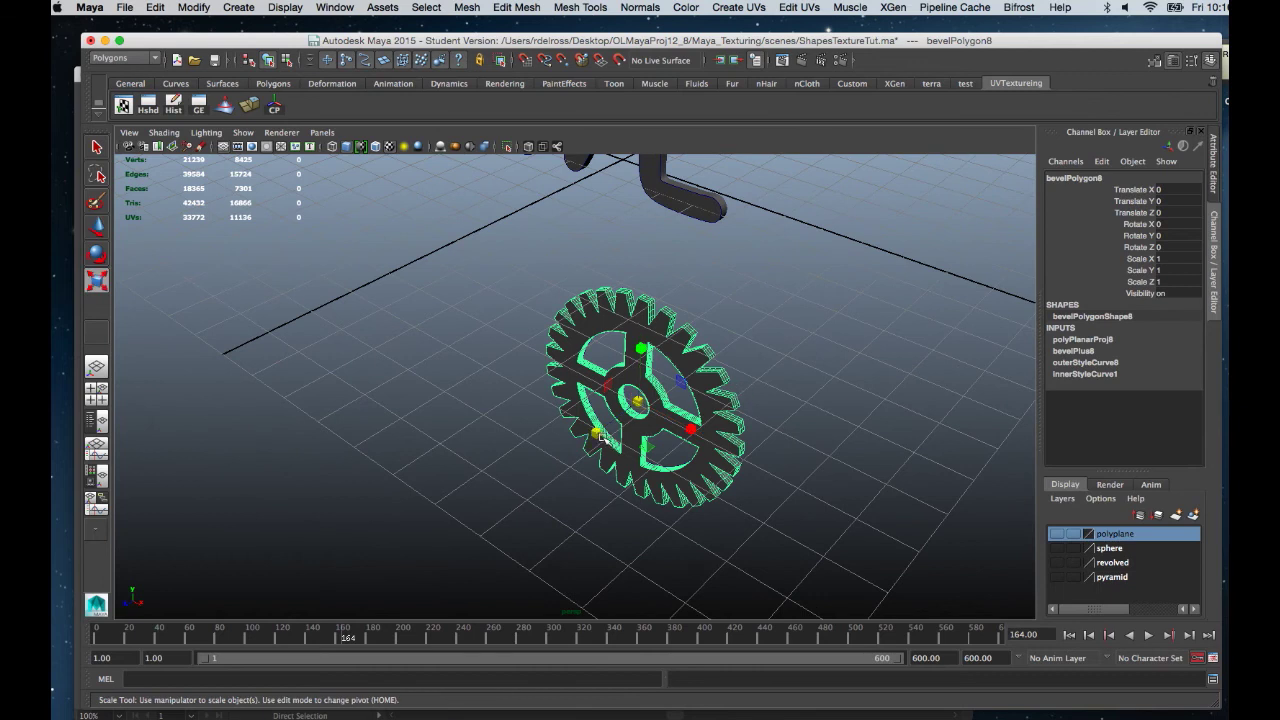
pyautogui.moveTo(601, 436); pyautogui.dragTo(490, 503)
pyautogui.scroll(-3, 600, 380)
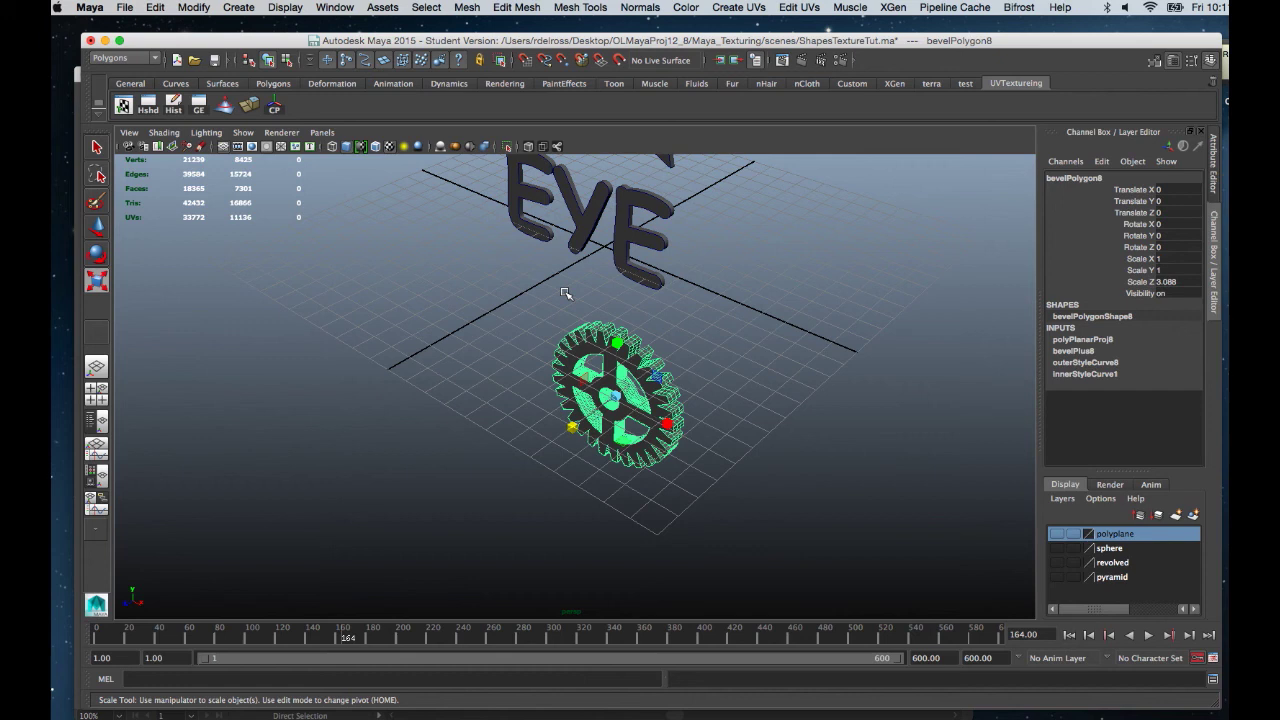
pyautogui.scroll(-2, 671, 394)
pyautogui.scroll(-2, 700, 380)
pyautogui.keyDown('alt'); pyautogui.moveTo(613, 352); pyautogui.dragTo(656, 347); pyautogui.keyUp('alt')
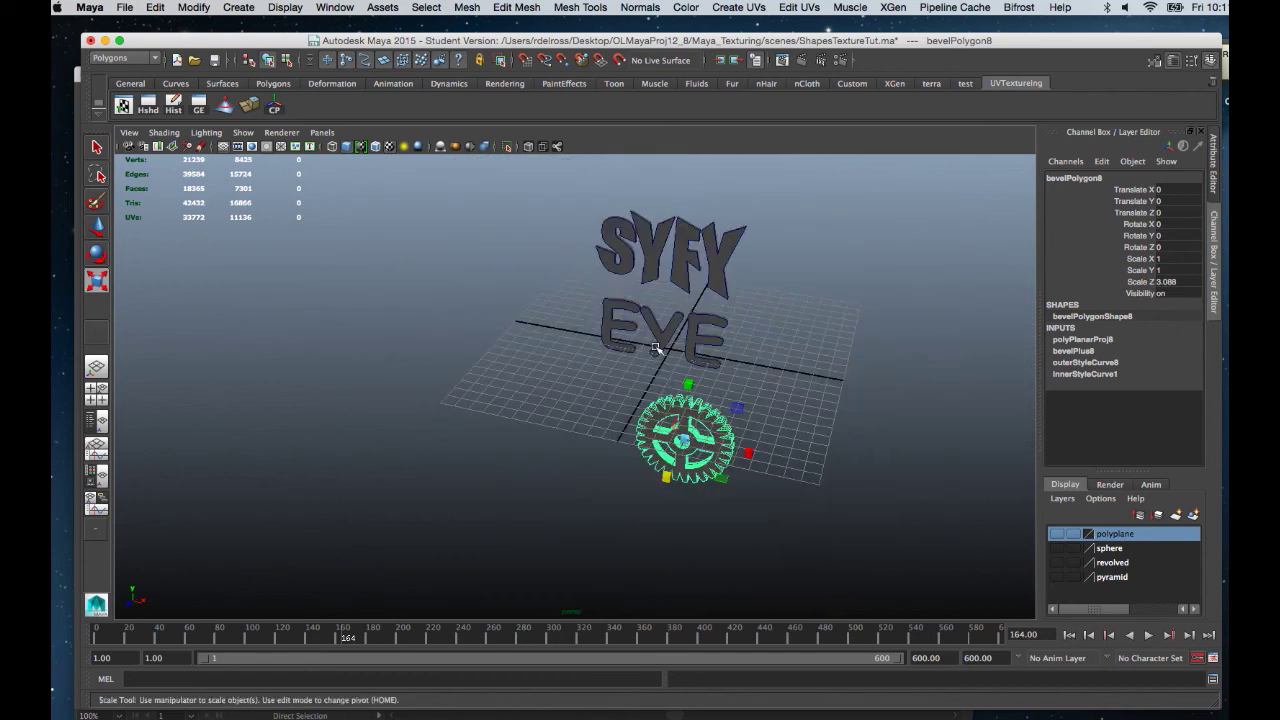
# Step: Delete construction history from the SYFY EYE letters and gear meshes
pyautogui.keyDown('shift'); pyautogui.moveTo(572, 197); pyautogui.dragTo(805, 535); pyautogui.keyUp('shift')
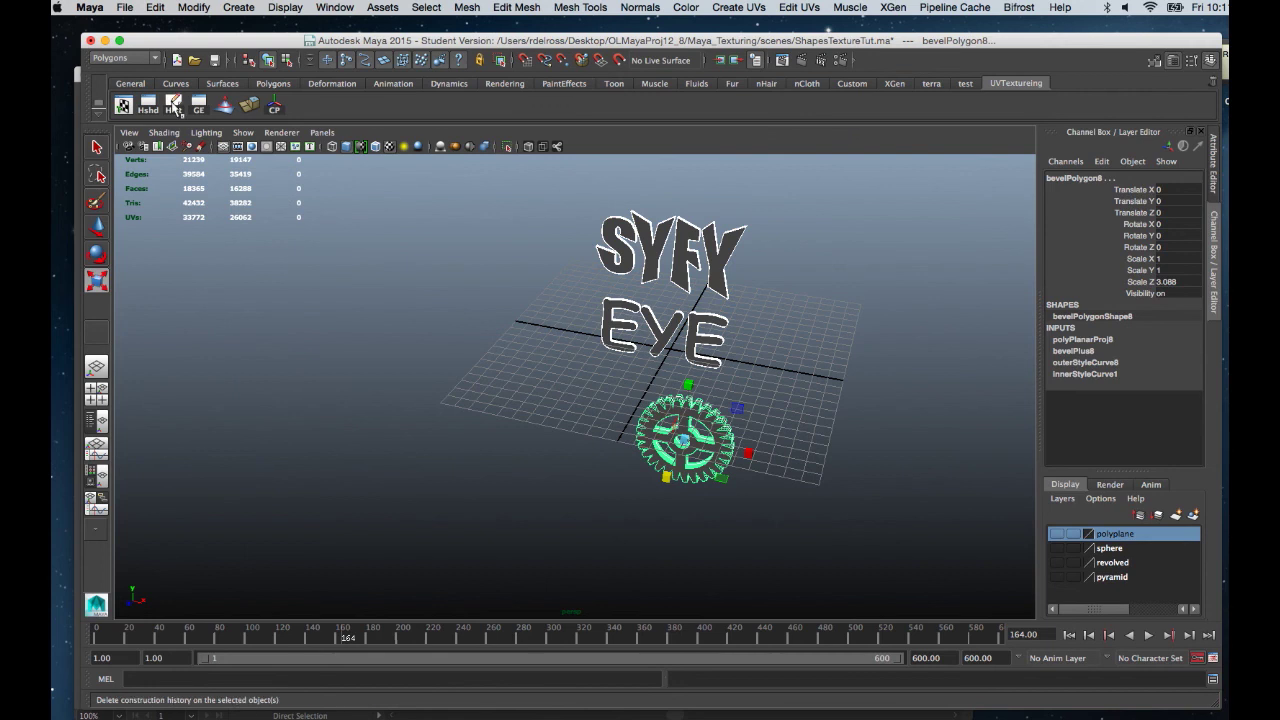
pyautogui.click(173, 105)
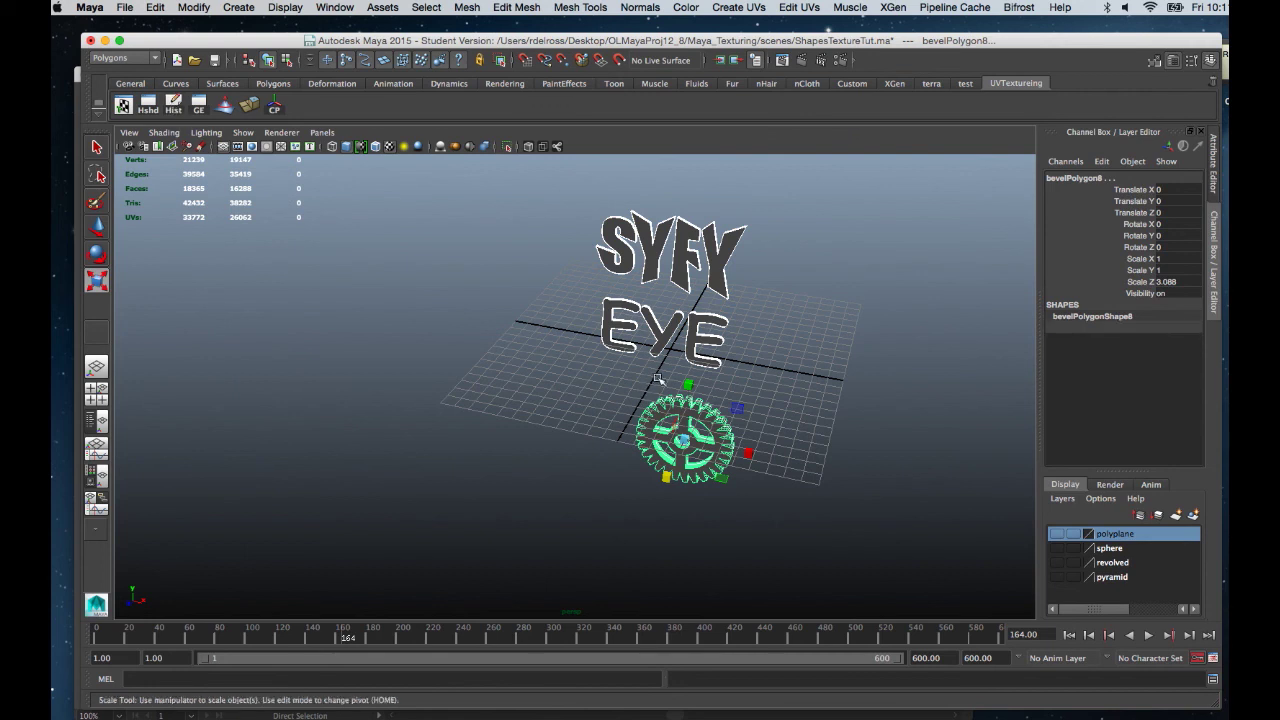
pyautogui.moveTo(658, 378)
pyautogui.keyDown('alt'); pyautogui.mouseDown(button='right')
pyautogui.moveTo(668, 481)
pyautogui.moveTo(580, 380)
pyautogui.mouseUp(button='right'); pyautogui.keyUp('alt')
pyautogui.moveTo(580, 380)
pyautogui.keyDown('alt'); pyautogui.mouseDown()
pyautogui.moveTo(630, 405)
pyautogui.moveTo(663, 366)
pyautogui.moveTo(786, 343)
pyautogui.moveTo(737, 360)
pyautogui.mouseUp(); pyautogui.keyUp('alt')
pyautogui.keyDown('alt'); pyautogui.moveTo(737, 360); pyautogui.dragTo(740, 420, button='right'); pyautogui.keyUp('alt')
pyautogui.moveTo(740, 420)
pyautogui.keyDown('alt'); pyautogui.mouseDown()
pyautogui.moveTo(766, 451)
pyautogui.moveTo(797, 380)
pyautogui.moveTo(737, 398)
pyautogui.moveTo(761, 383)
pyautogui.mouseUp(); pyautogui.keyUp('alt')
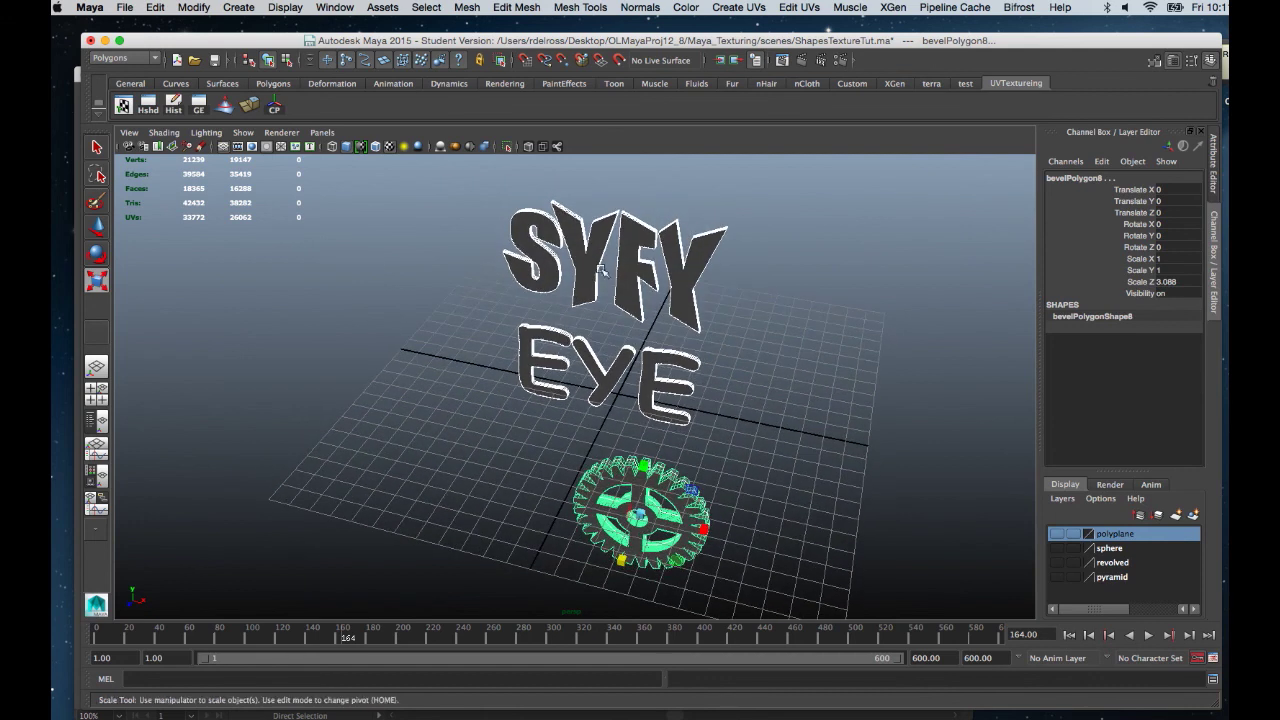
pyautogui.keyDown('alt'); pyautogui.moveTo(702, 280); pyautogui.dragTo(697, 317); pyautogui.keyUp('alt')
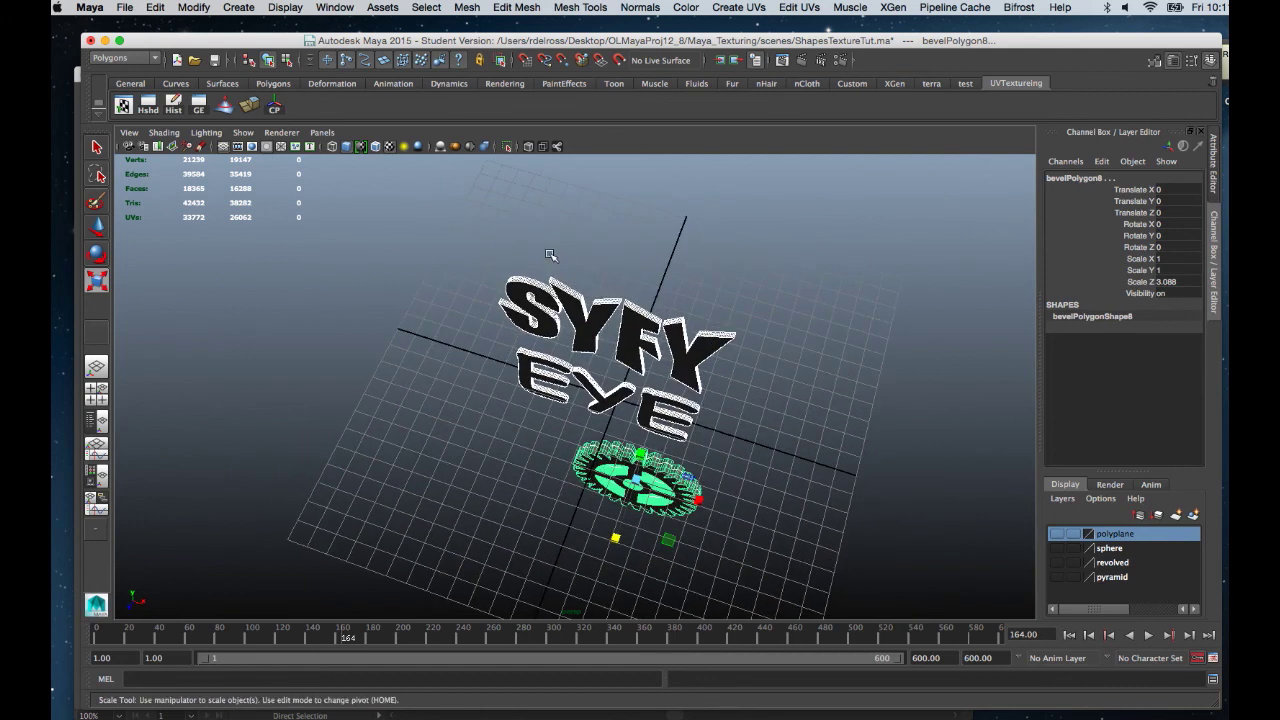